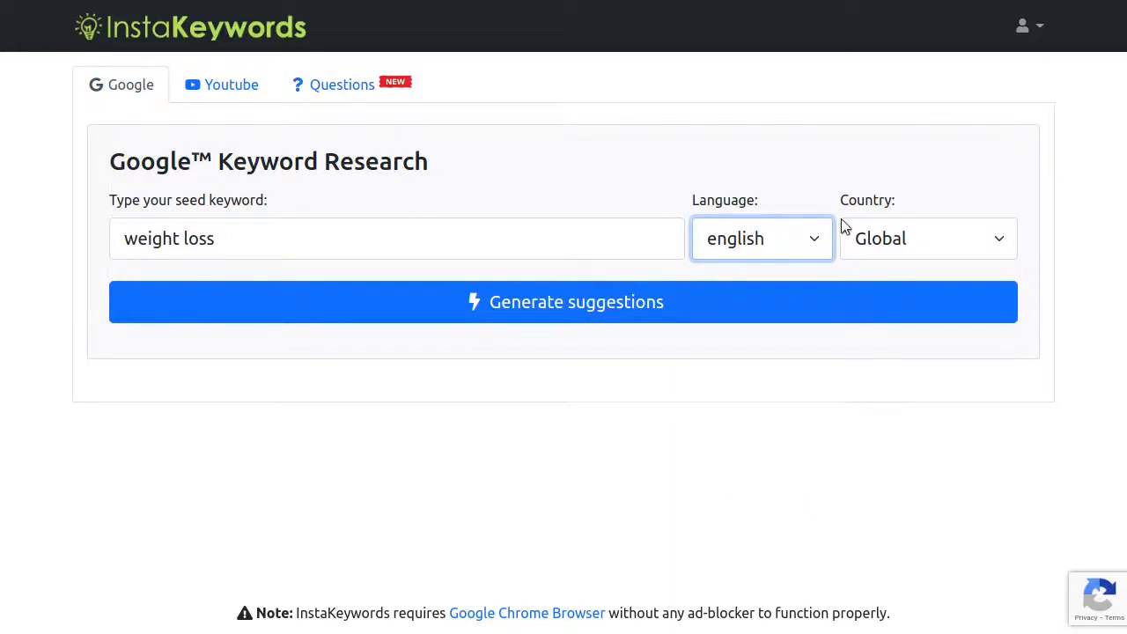
- Generate Google keyword suggestions for the seed keyword "web design" with the country left at Global
{"action": "left_click", "coordinate": [928, 236]}
{"action": "left_click", "coordinate": [928, 236]}
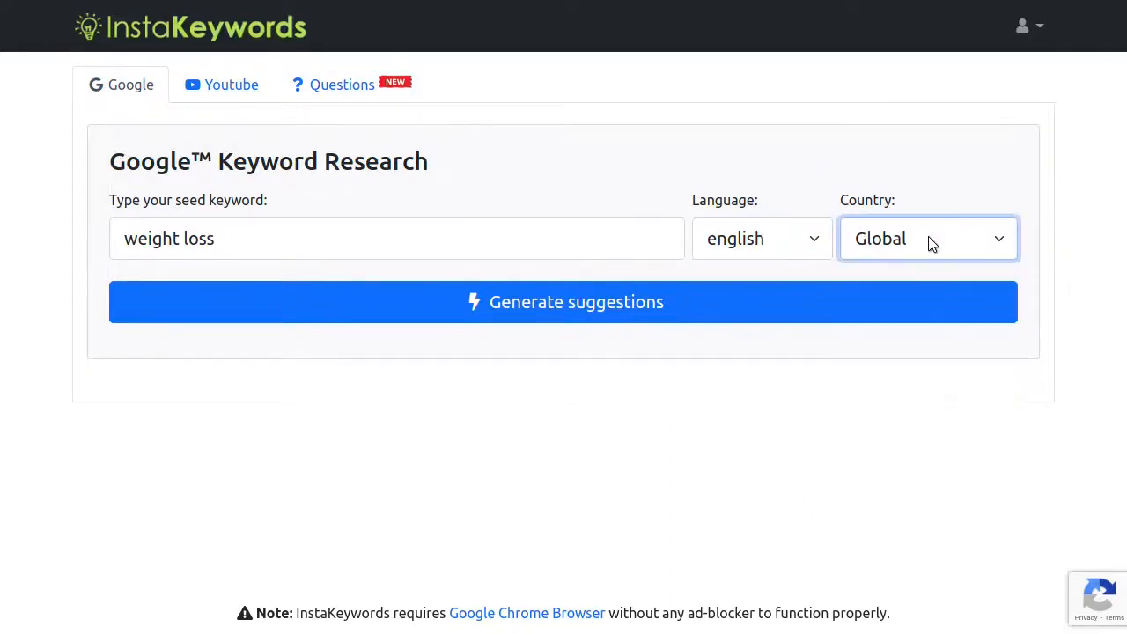
{"action": "left_click", "coordinate": [432, 249]}
{"action": "key", "text": "ctrl+shift+Left"}
{"action": "key", "text": "ctrl+shift+Left"}
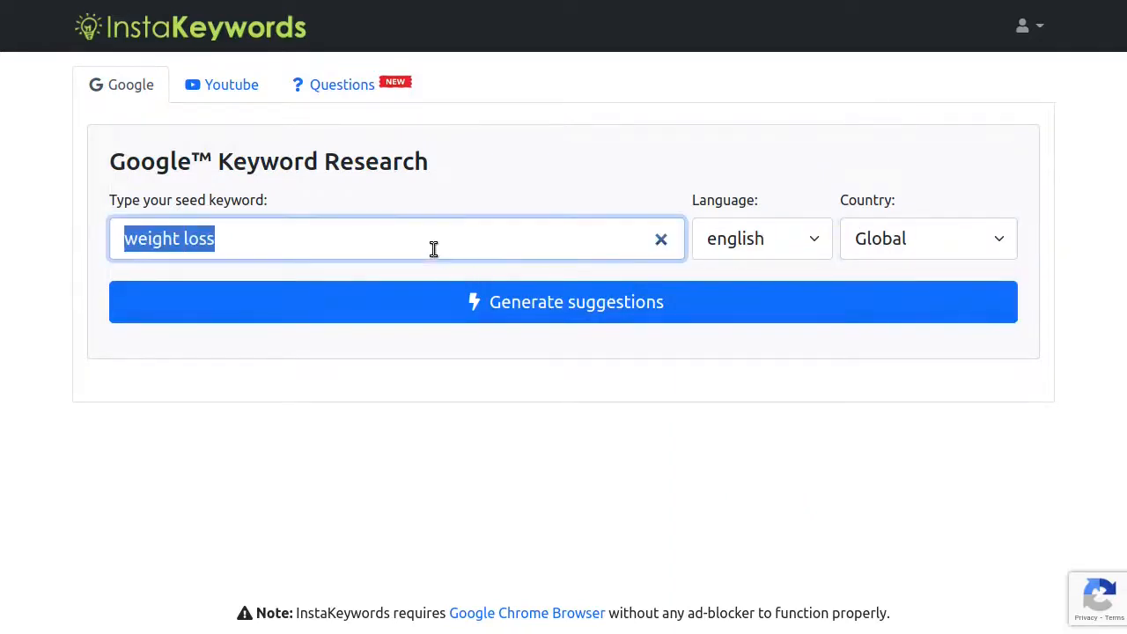
{"action": "type", "text": "web de"}
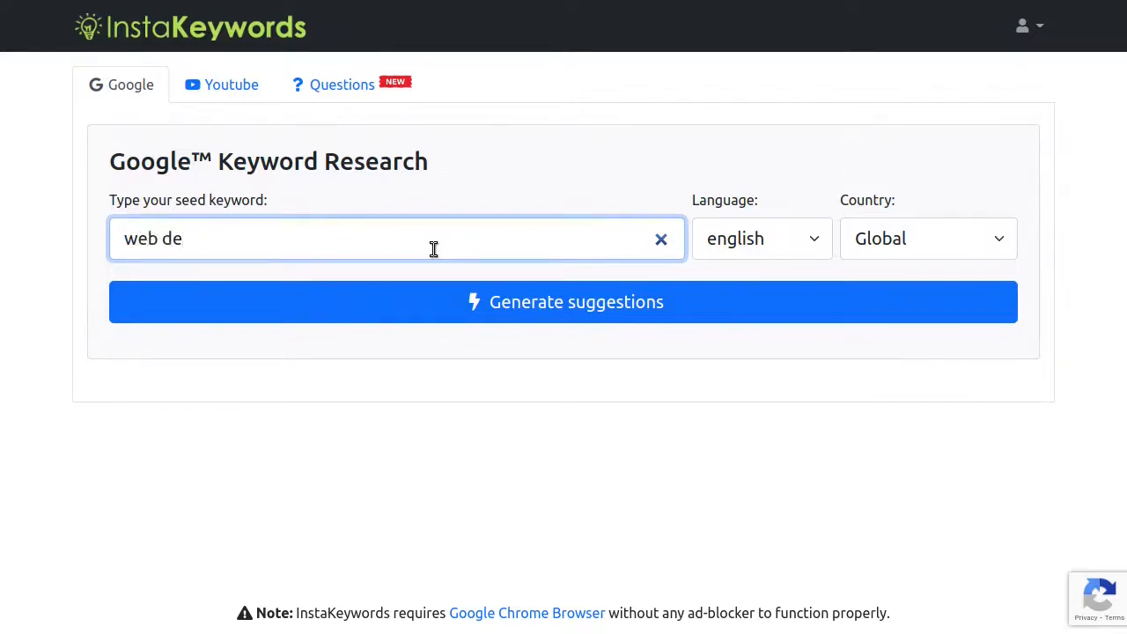
{"action": "type", "text": "signm"}
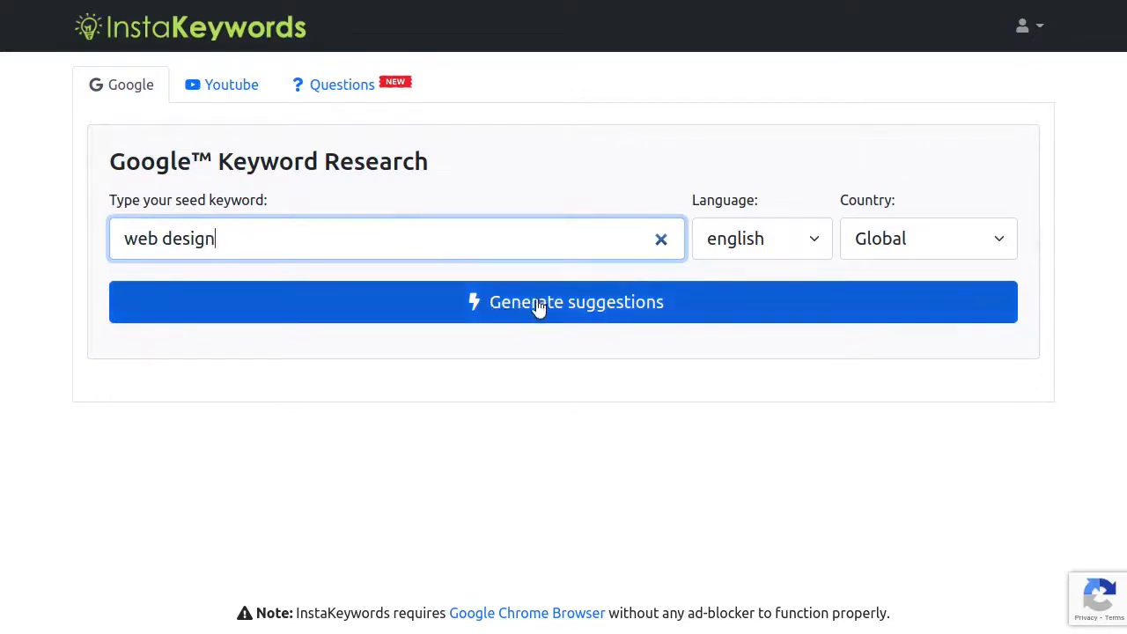
{"action": "left_click", "coordinate": [615, 308]}
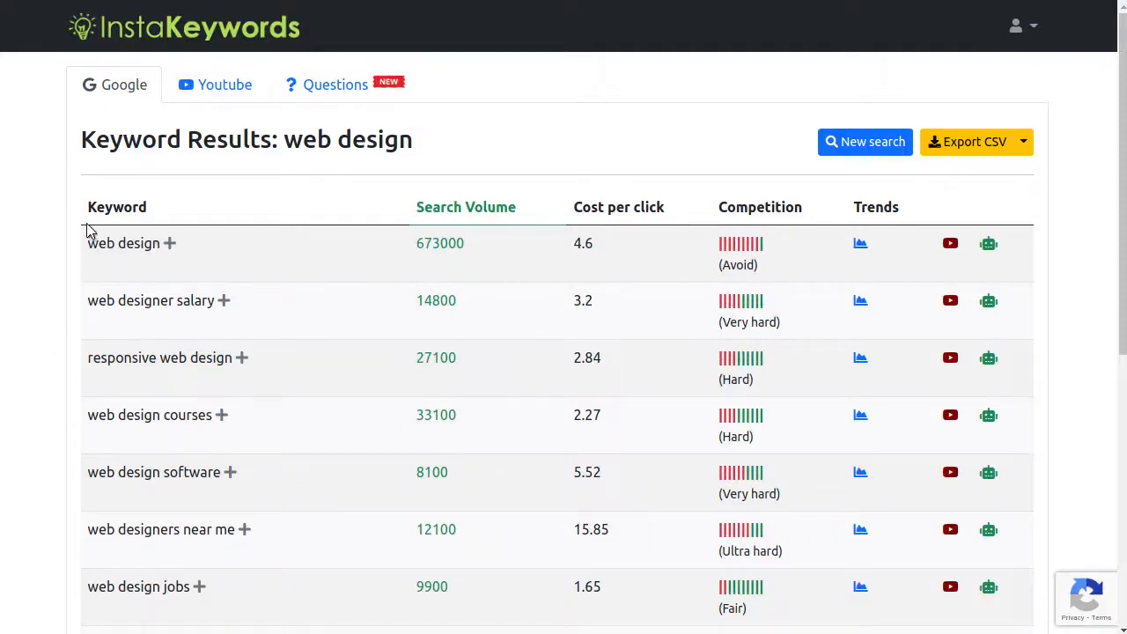
- Review the keyword, search volume and cost per click columns in the web design results
{"action": "left_click_drag", "start_coordinate": [80, 143], "coordinate": [422, 146]}
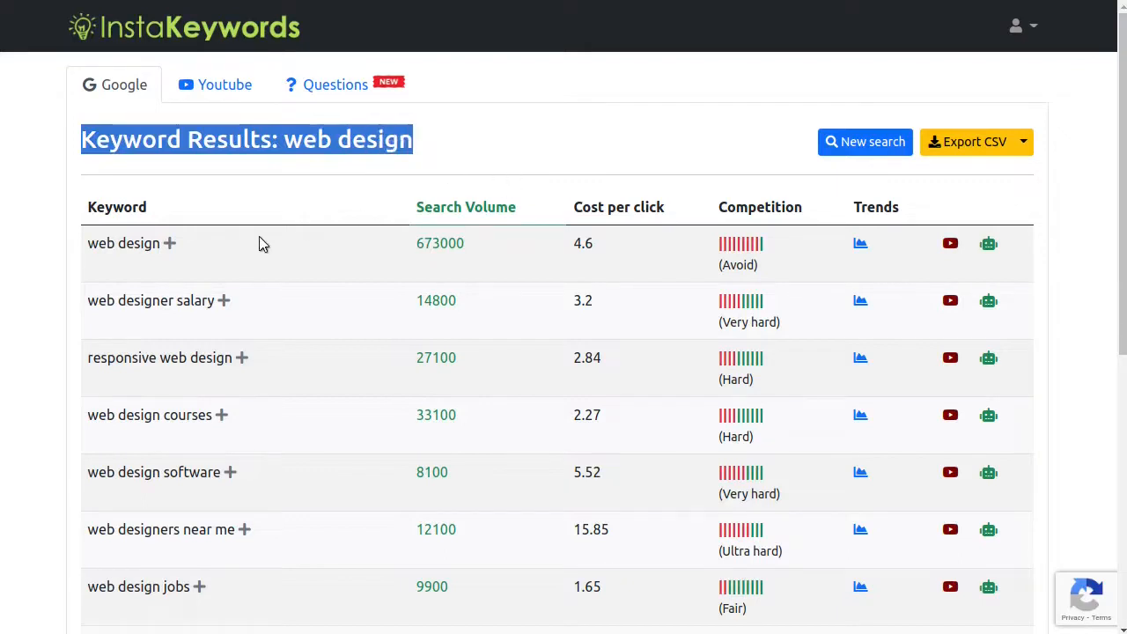
{"action": "scroll", "coordinate": [304, 275], "scroll_direction": "down", "scroll_amount": 5}
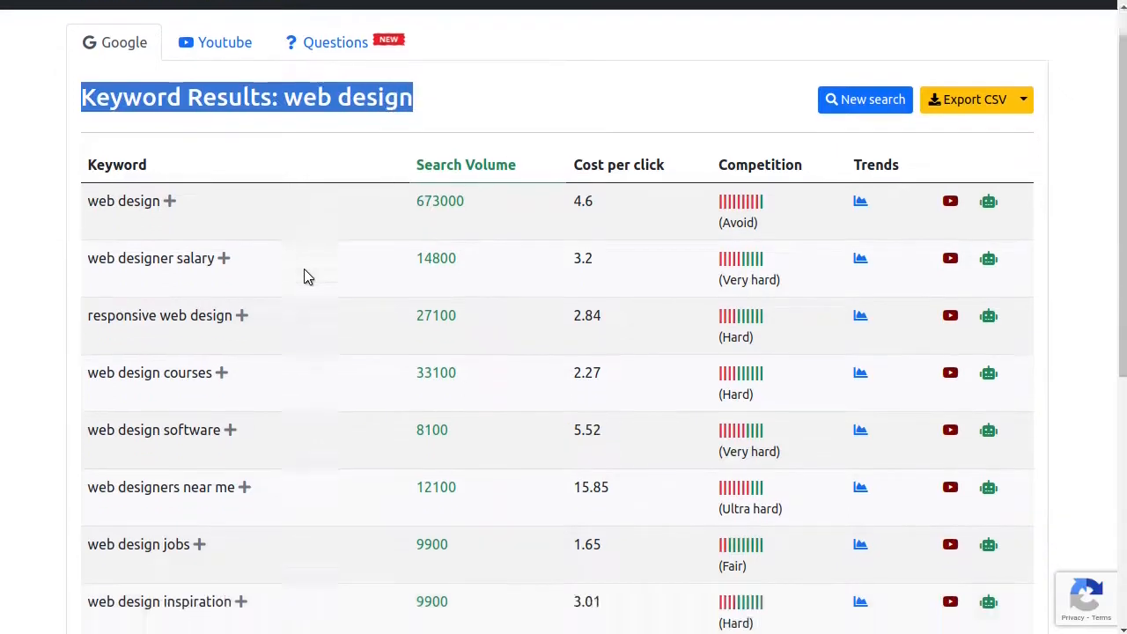
{"action": "scroll", "coordinate": [304, 269], "scroll_direction": "up", "scroll_amount": 5}
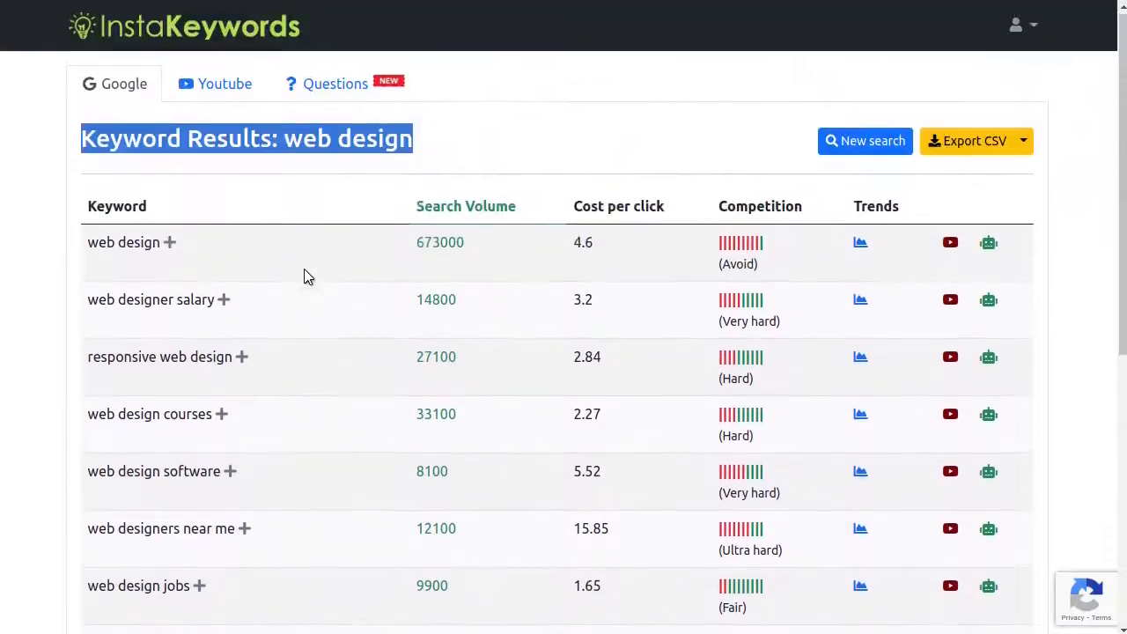
{"action": "left_click", "coordinate": [92, 212]}
{"action": "left_click_drag", "start_coordinate": [92, 212], "coordinate": [157, 216]}
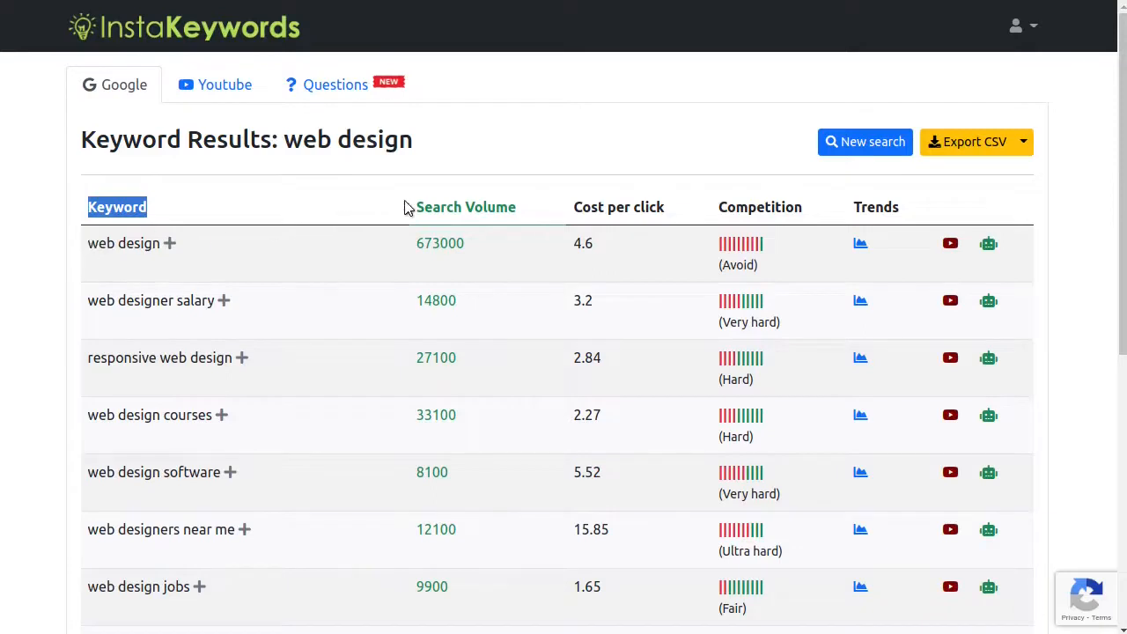
{"action": "left_click_drag", "start_coordinate": [411, 207], "coordinate": [522, 212]}
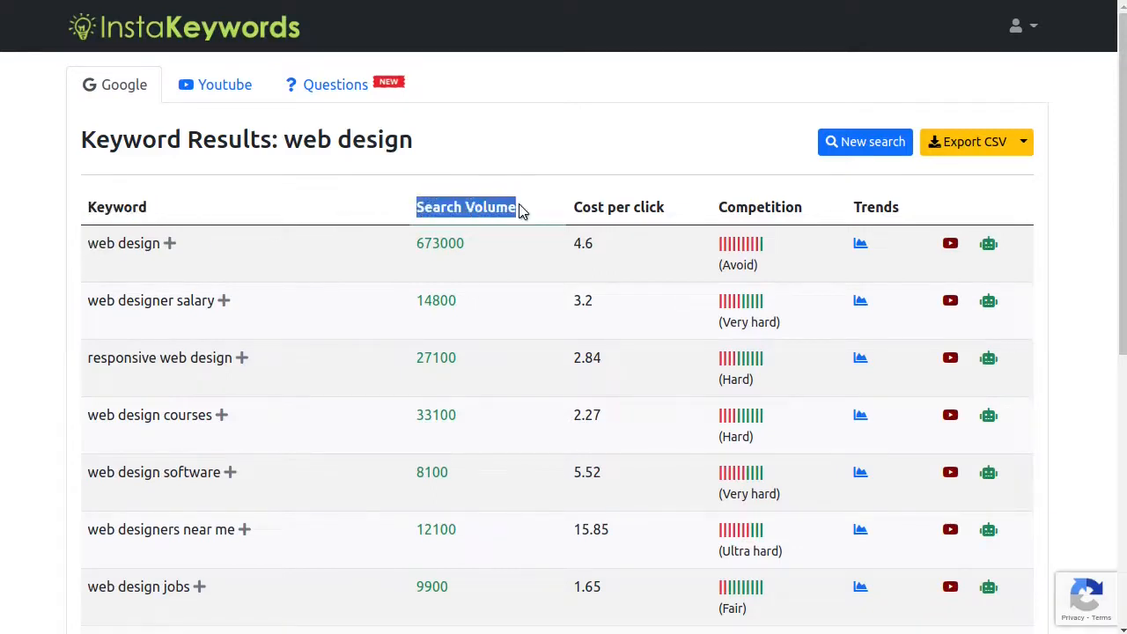
{"action": "left_click_drag", "start_coordinate": [414, 249], "coordinate": [473, 254]}
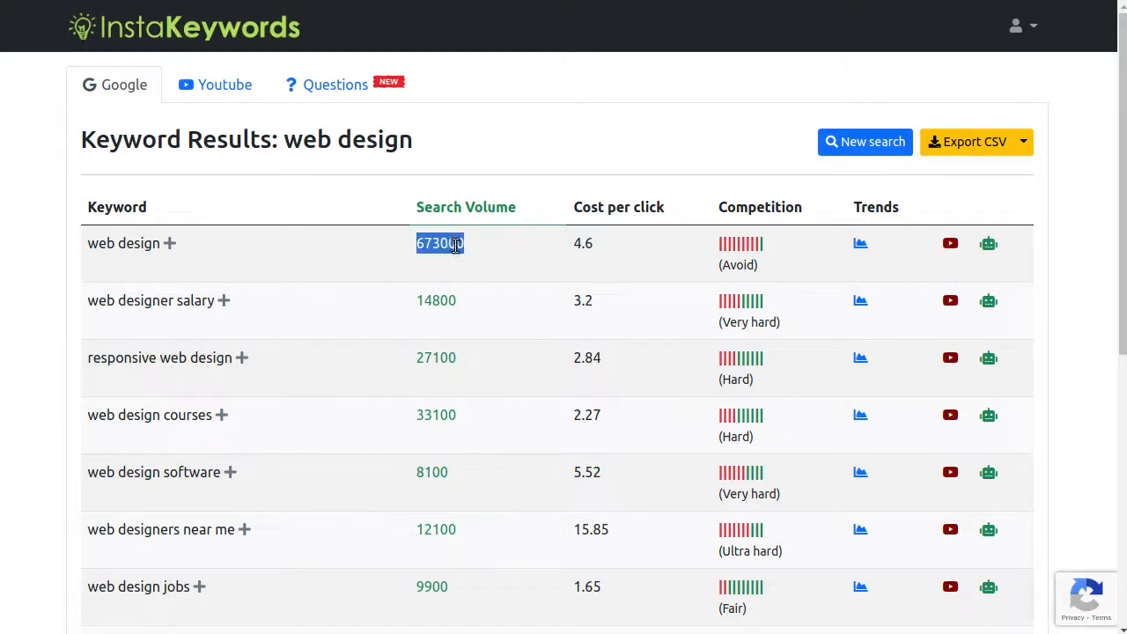
{"action": "left_click_drag", "start_coordinate": [575, 210], "coordinate": [665, 211]}
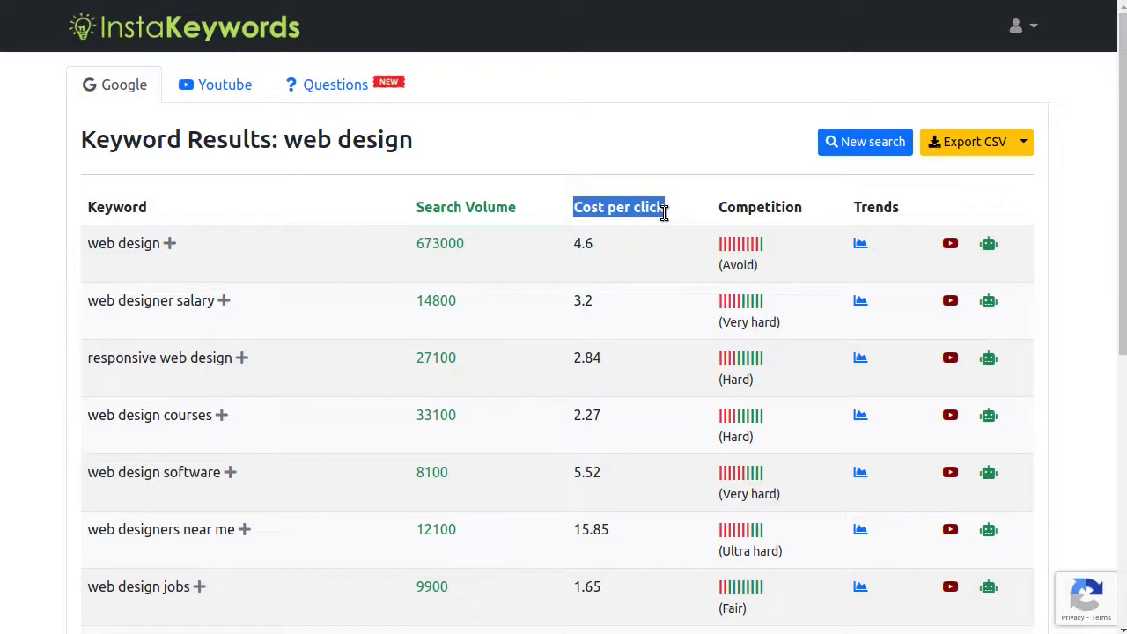
{"action": "left_click_drag", "start_coordinate": [573, 244], "coordinate": [604, 249]}
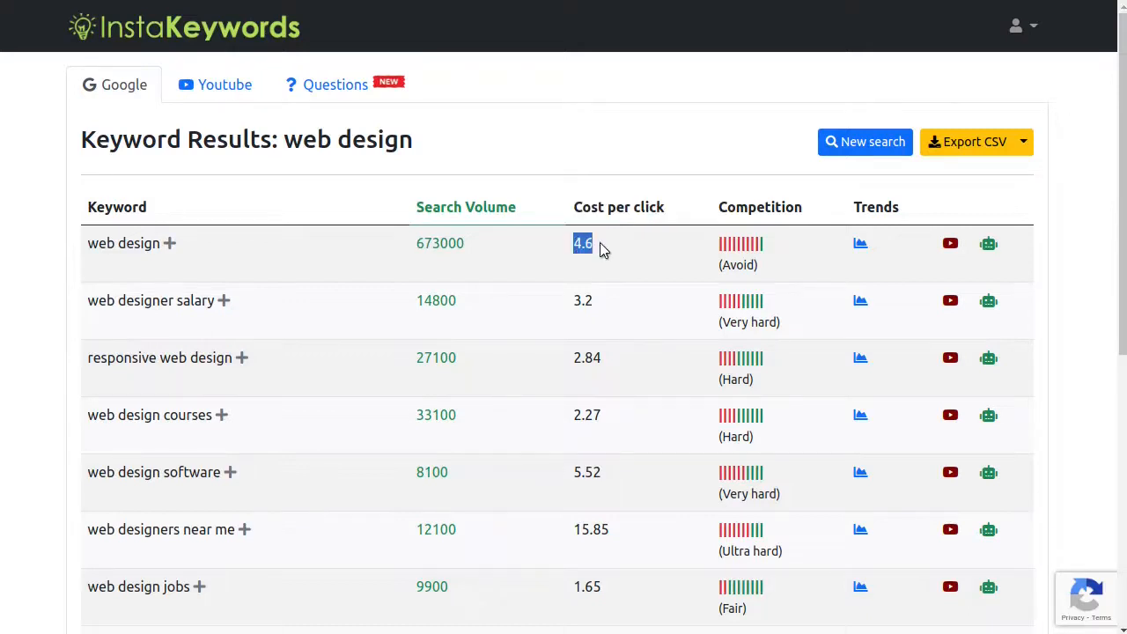
{"action": "left_click_drag", "start_coordinate": [573, 297], "coordinate": [599, 302]}
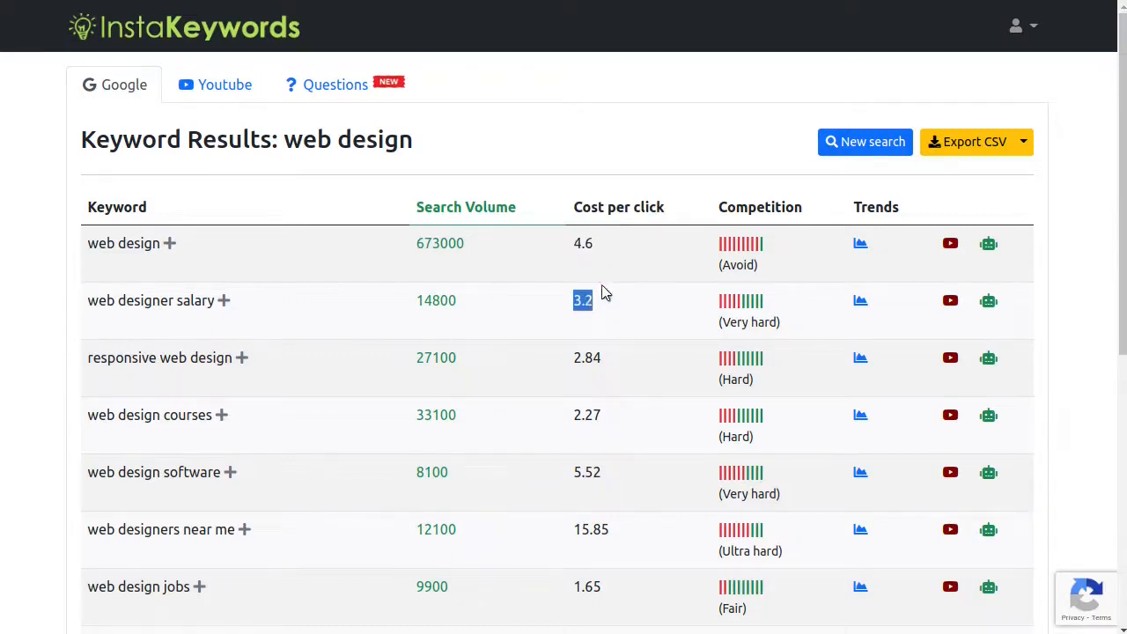
- Examine the competition bars and difficulty ratings of the keywords throughout the web design results
{"action": "left_click", "coordinate": [722, 206]}
{"action": "left_click_drag", "start_coordinate": [720, 207], "coordinate": [811, 211]}
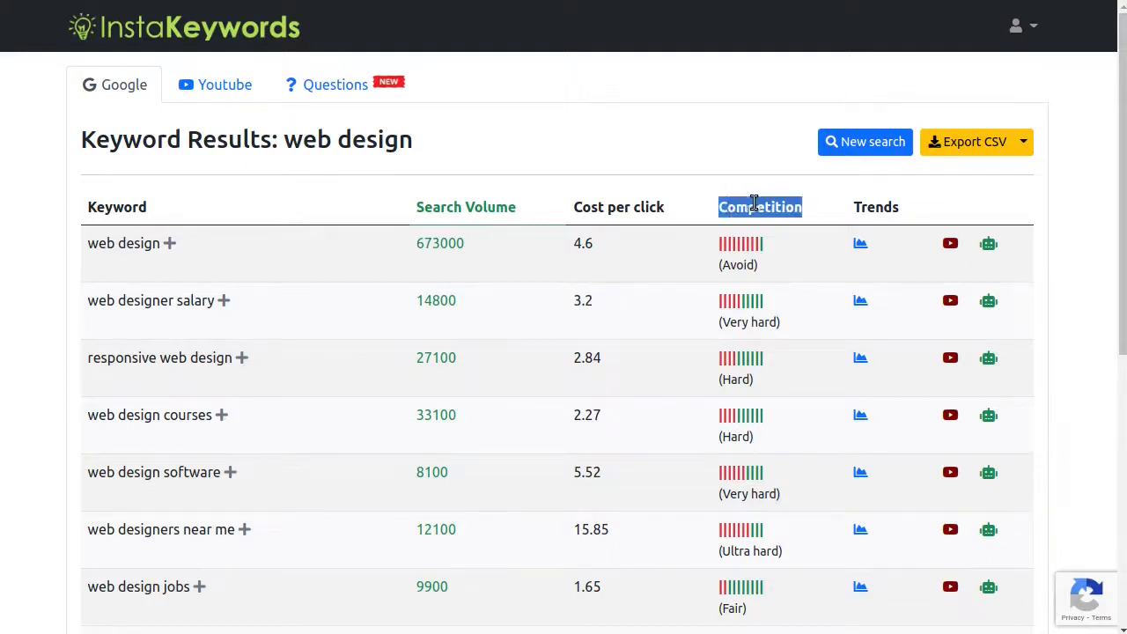
{"action": "left_click_drag", "start_coordinate": [714, 268], "coordinate": [766, 272]}
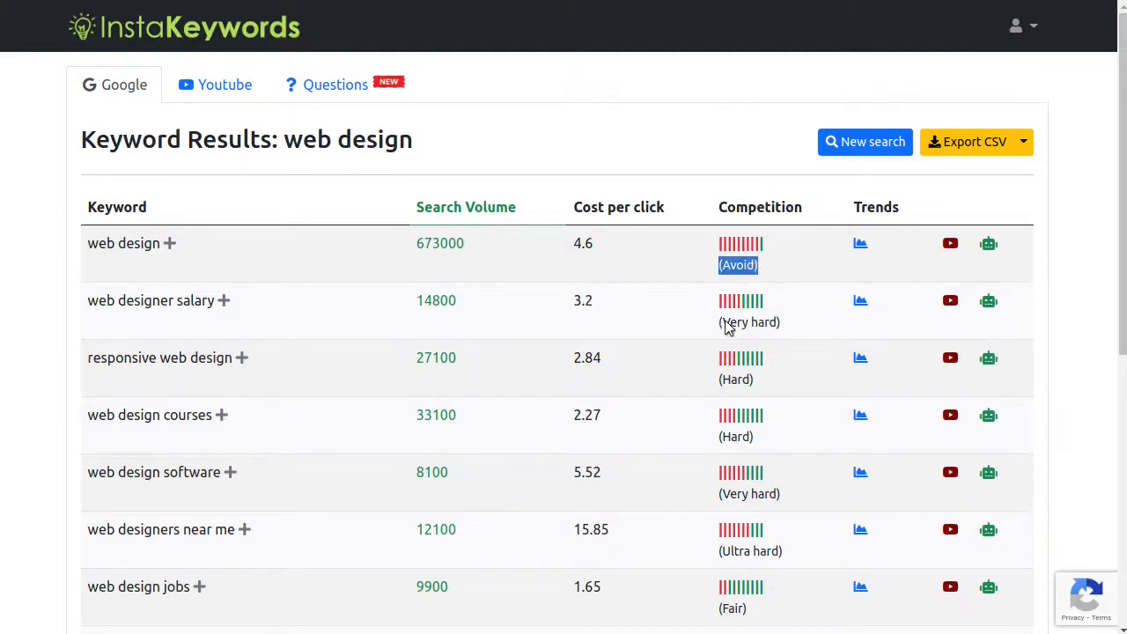
{"action": "left_click_drag", "start_coordinate": [716, 322], "coordinate": [790, 327]}
{"action": "left_click", "coordinate": [722, 283]}
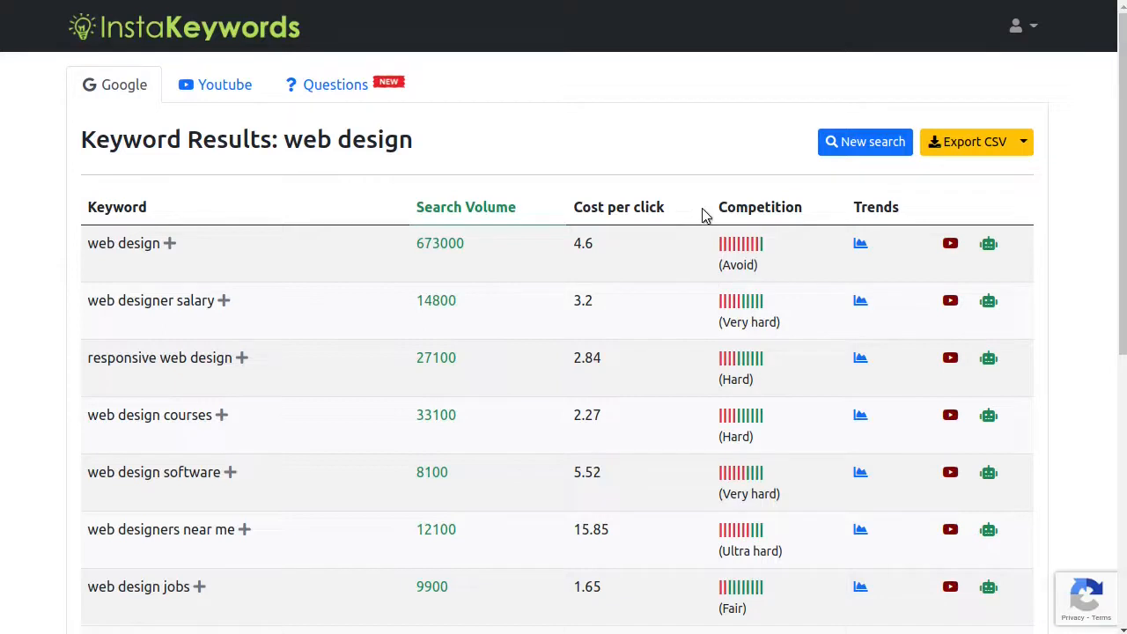
{"action": "left_click_drag", "start_coordinate": [703, 216], "coordinate": [805, 221]}
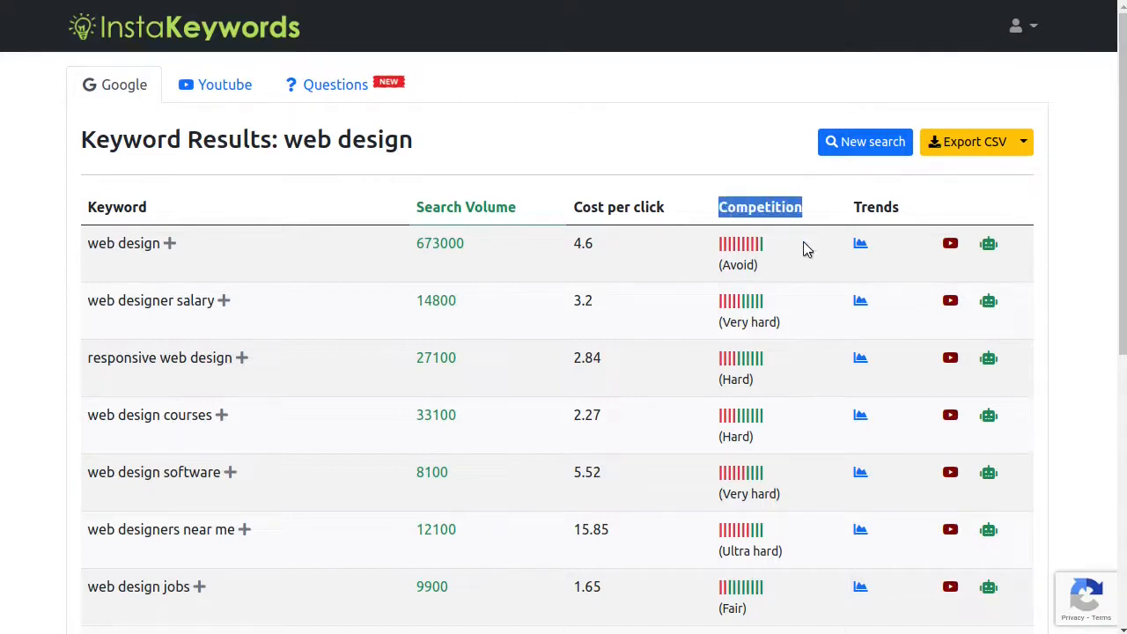
{"action": "left_click_drag", "start_coordinate": [717, 284], "coordinate": [765, 276]}
{"action": "scroll", "coordinate": [729, 354], "scroll_direction": "down", "scroll_amount": 3}
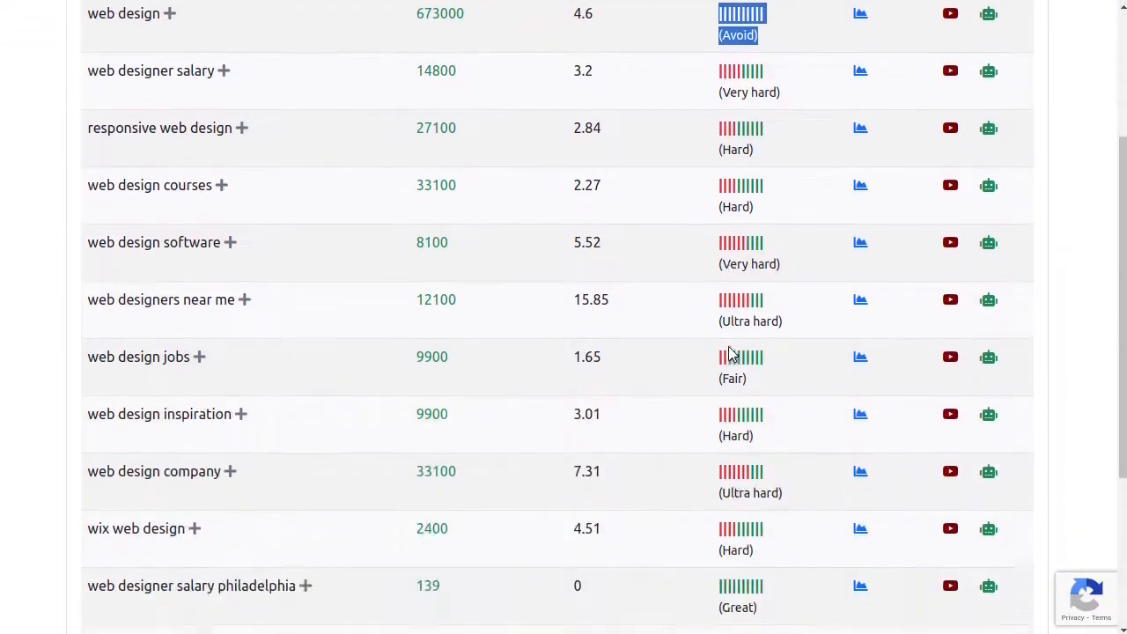
{"action": "scroll", "coordinate": [729, 354], "scroll_direction": "down", "scroll_amount": 3}
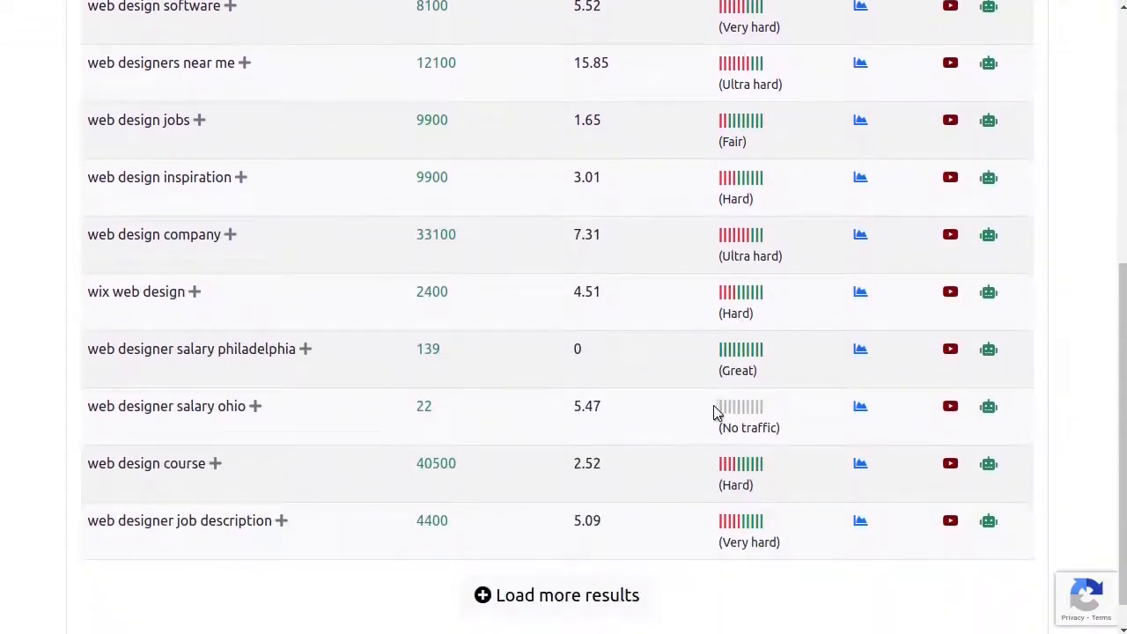
{"action": "left_click_drag", "start_coordinate": [716, 412], "coordinate": [795, 432]}
{"action": "scroll", "coordinate": [769, 418], "scroll_direction": "up", "scroll_amount": 6}
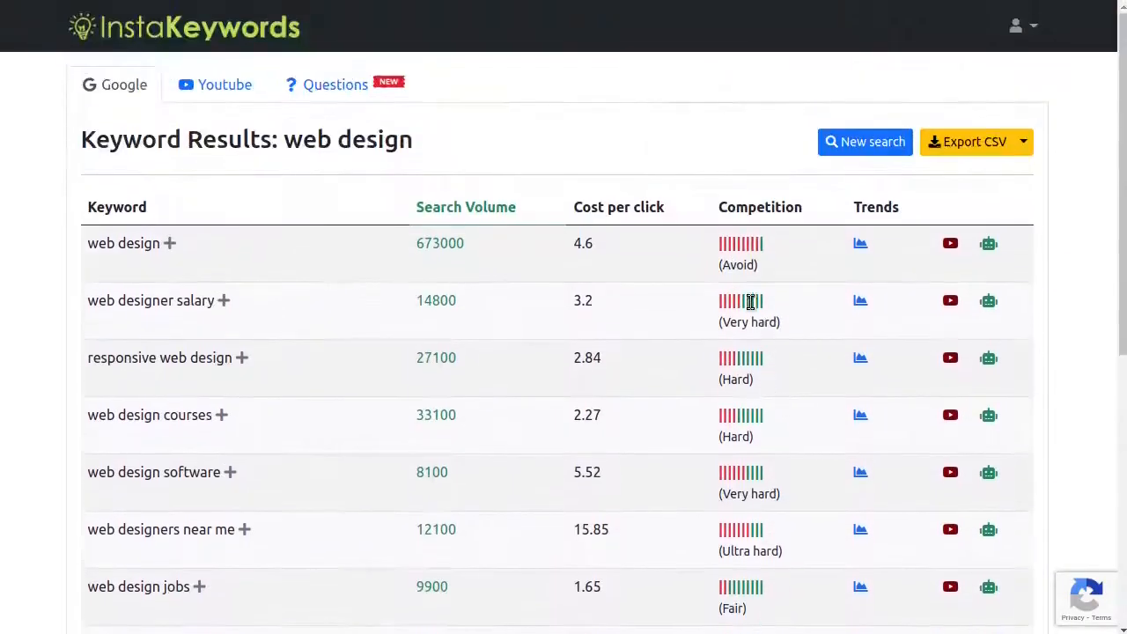
{"action": "left_click_drag", "start_coordinate": [722, 257], "coordinate": [787, 326]}
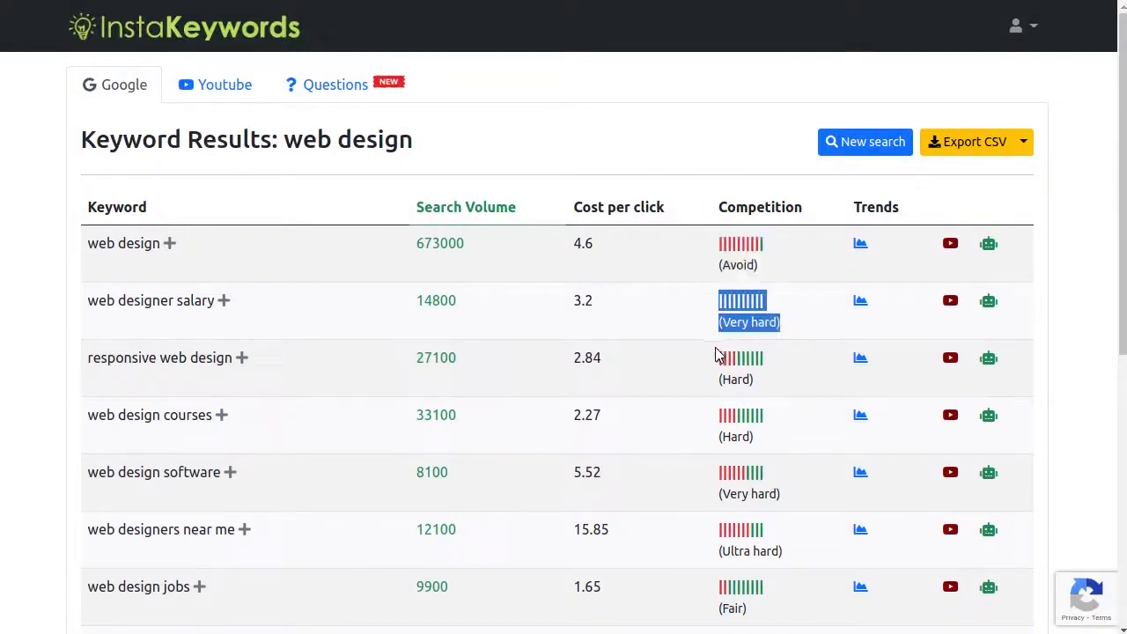
{"action": "left_click_drag", "start_coordinate": [713, 361], "coordinate": [782, 390]}
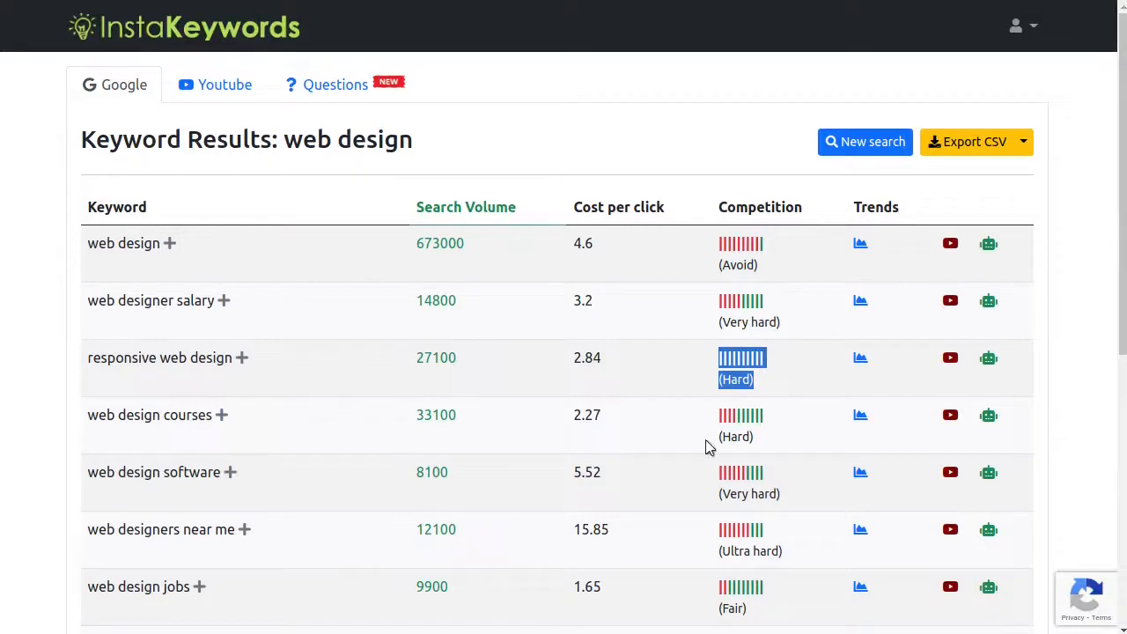
{"action": "left_click_drag", "start_coordinate": [709, 416], "coordinate": [770, 441]}
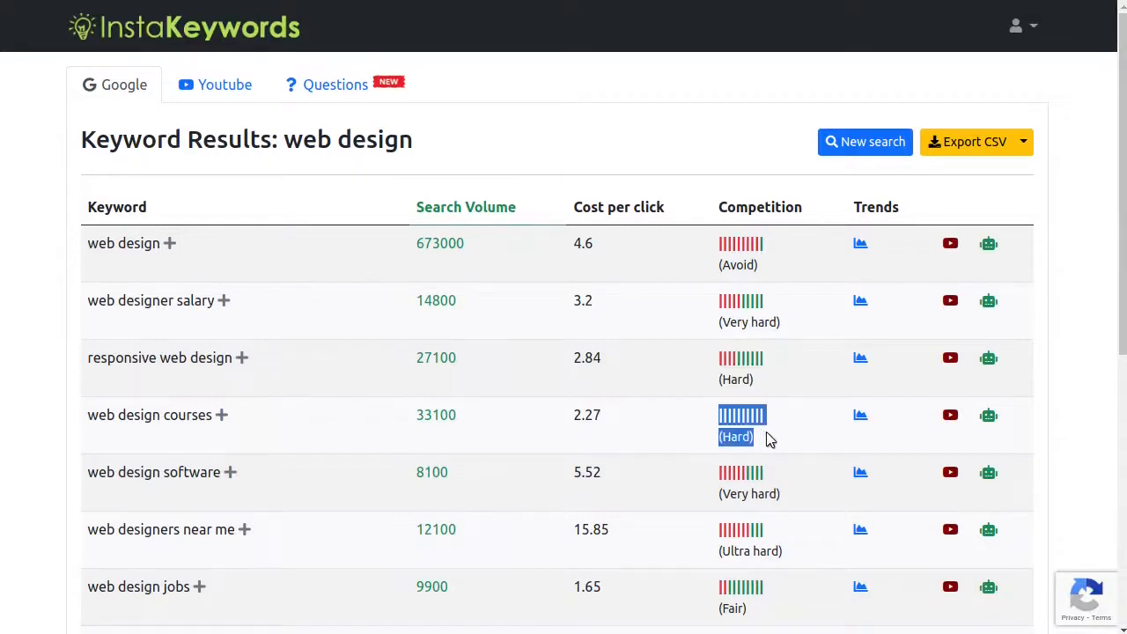
{"action": "left_click_drag", "start_coordinate": [707, 476], "coordinate": [790, 508]}
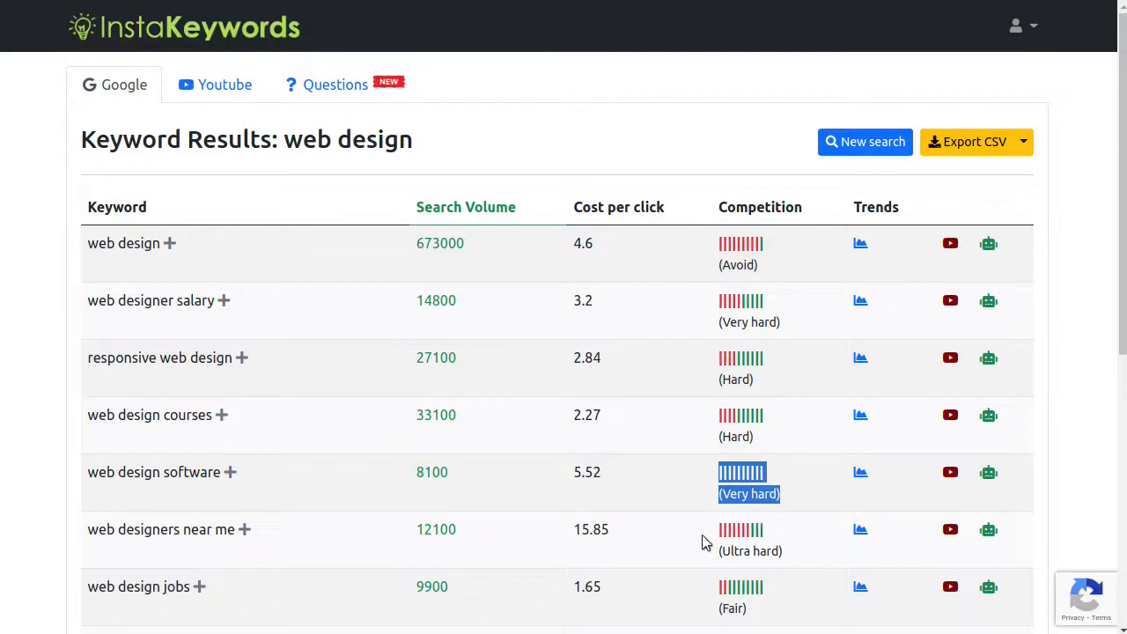
{"action": "left_click_drag", "start_coordinate": [705, 538], "coordinate": [792, 563]}
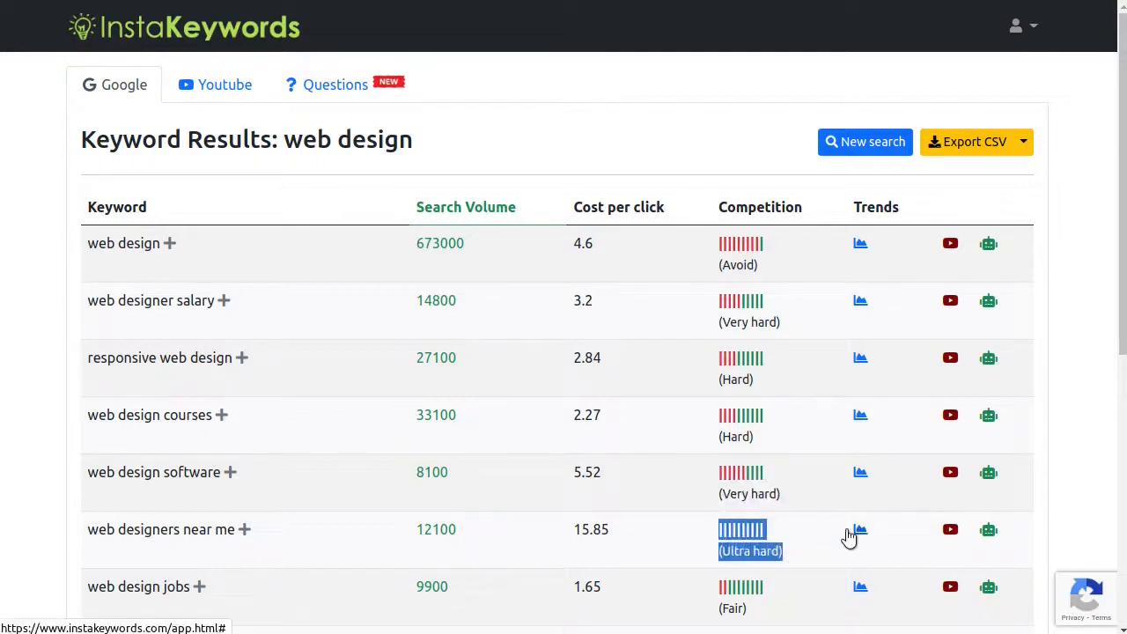
- Drill down into the "web design jobs" keyword from the results list
{"action": "left_click", "coordinate": [202, 253]}
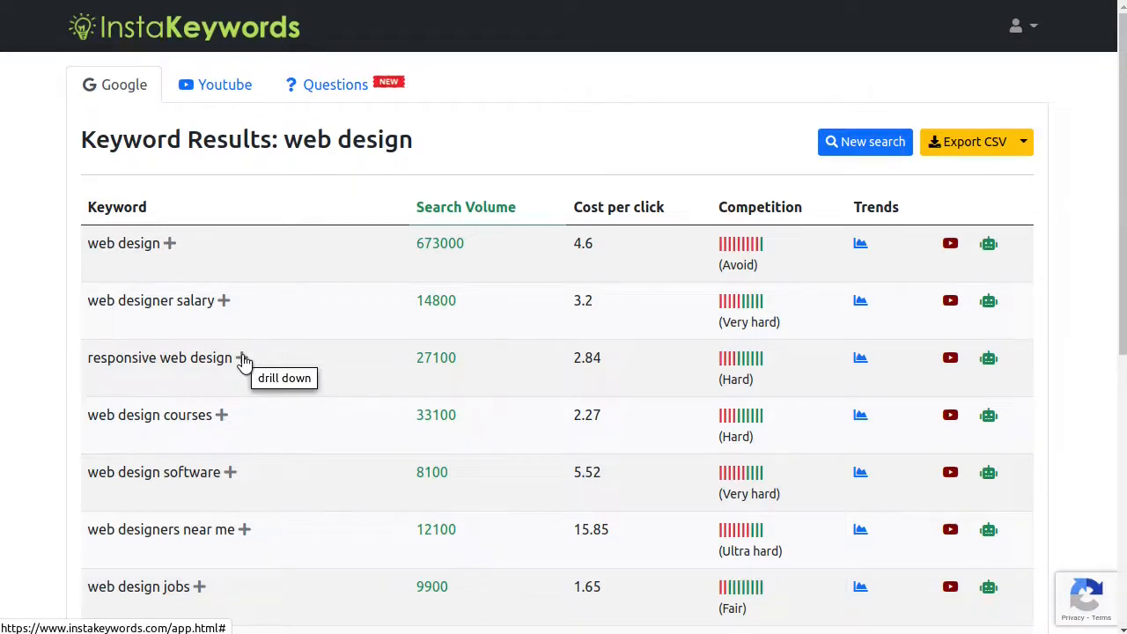
{"action": "scroll", "coordinate": [244, 361], "scroll_direction": "down", "scroll_amount": 1}
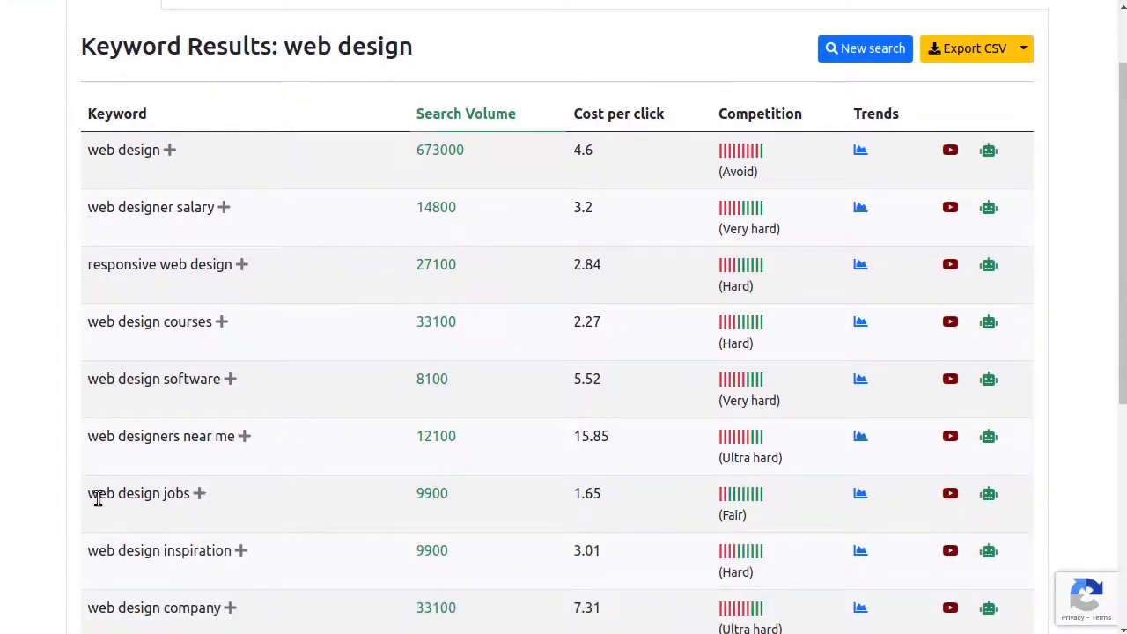
{"action": "left_click_drag", "start_coordinate": [89, 497], "coordinate": [197, 498]}
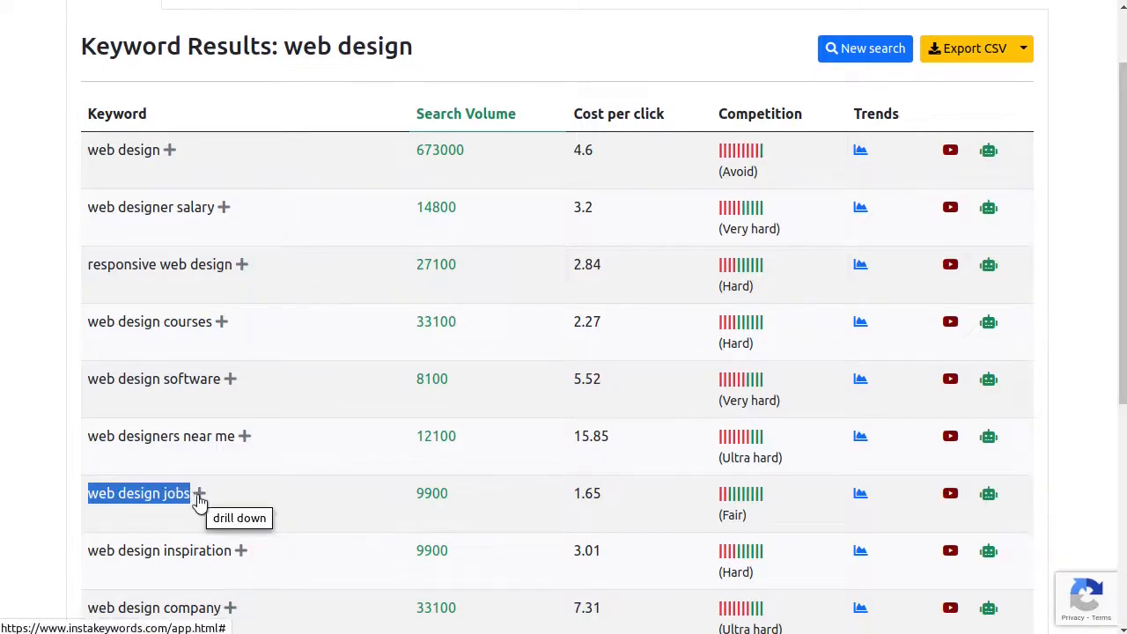
{"action": "left_click", "coordinate": [199, 498]}
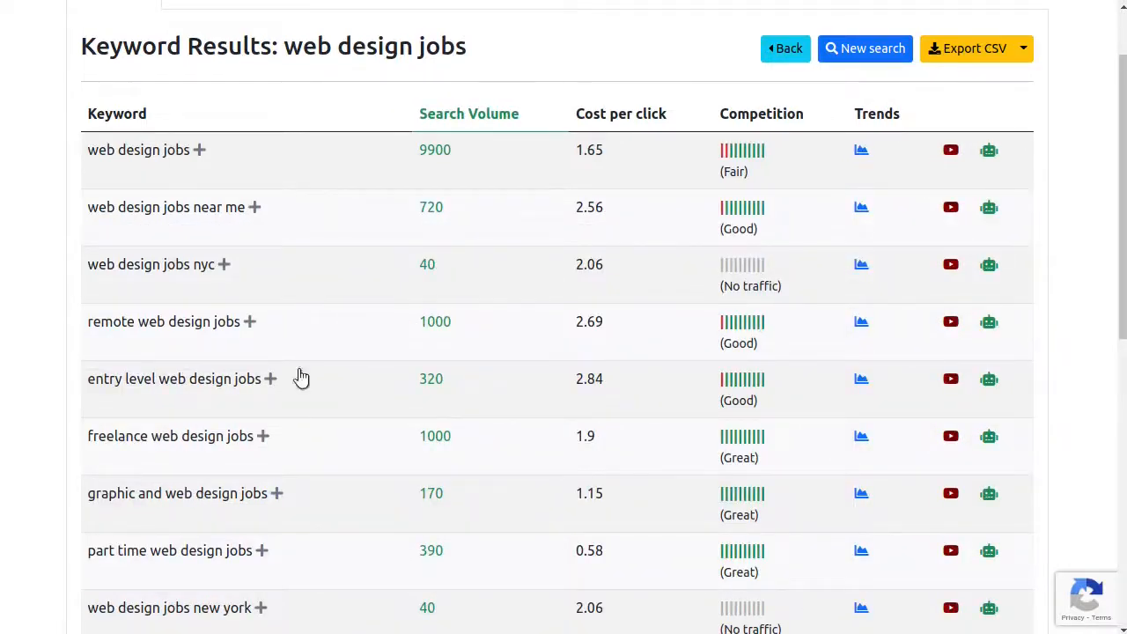
- Review the "web design jobs" keyword results, checking the search volume, cost per click and competition of "freelance web design jobs"
{"action": "left_click_drag", "start_coordinate": [85, 106], "coordinate": [810, 546]}
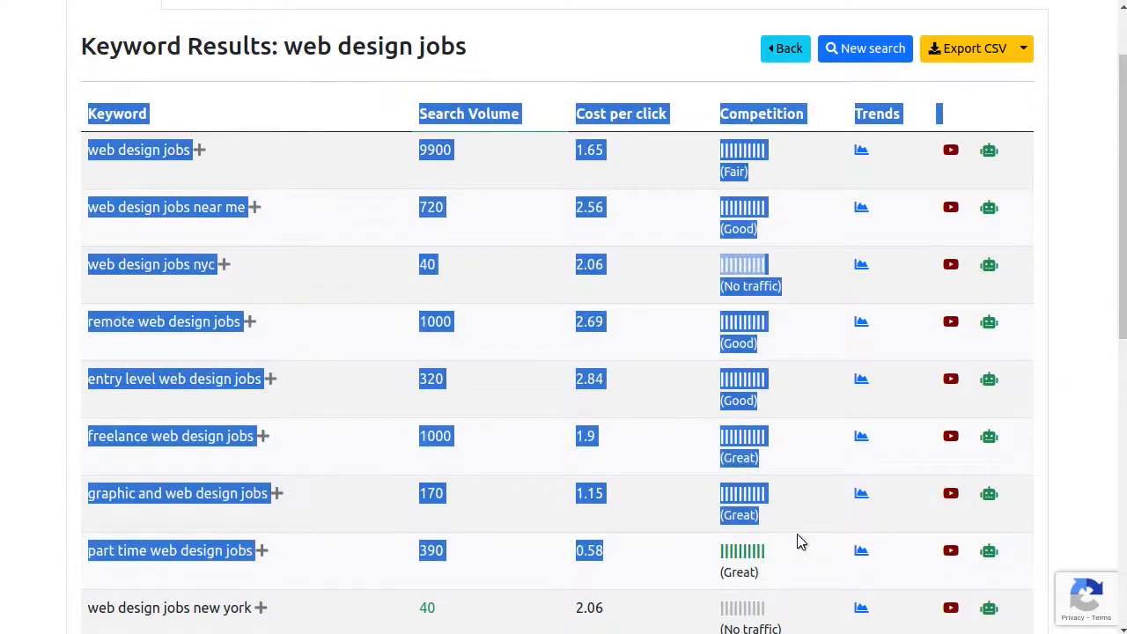
{"action": "left_click", "coordinate": [278, 283]}
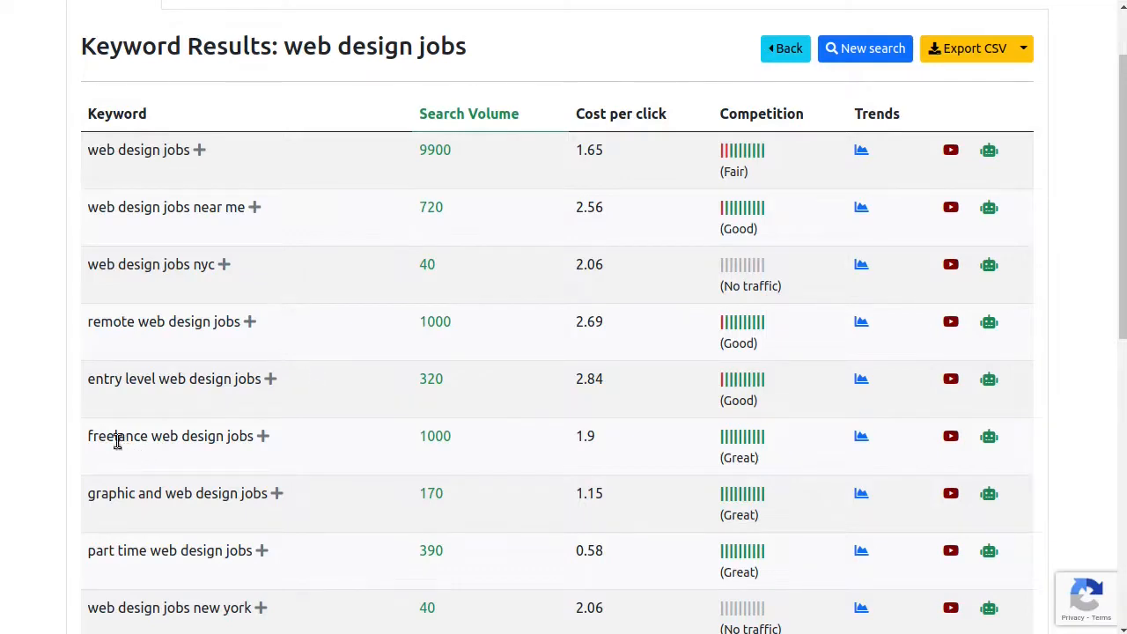
{"action": "left_click_drag", "start_coordinate": [88, 437], "coordinate": [249, 437]}
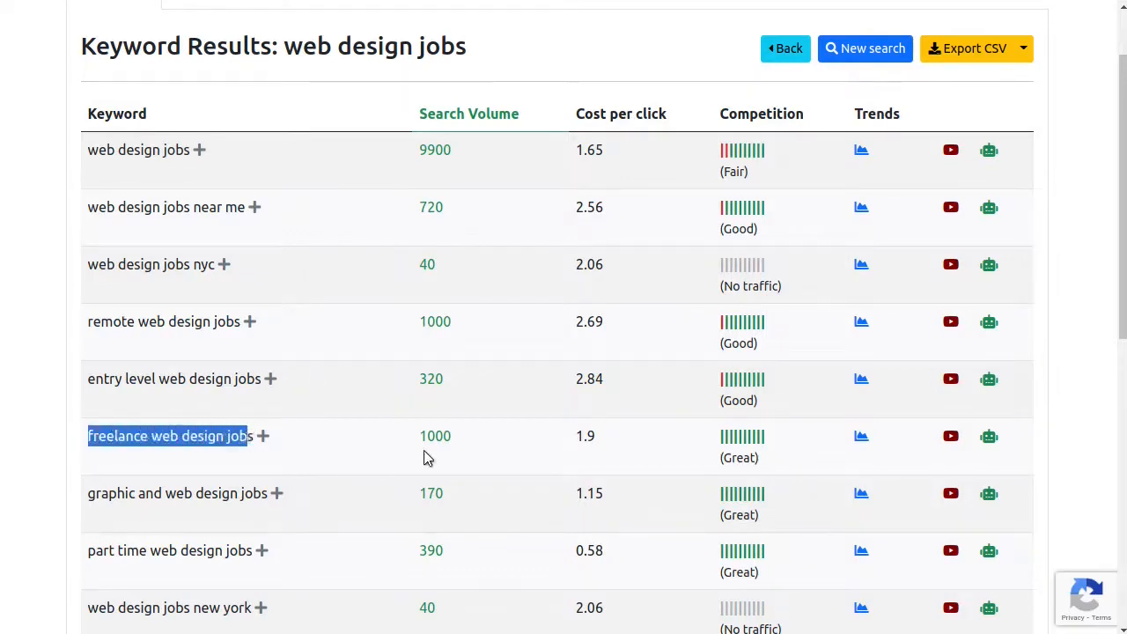
{"action": "double_click", "coordinate": [420, 435]}
{"action": "double_click", "coordinate": [585, 436]}
{"action": "left_click_drag", "start_coordinate": [587, 437], "coordinate": [458, 449]}
{"action": "scroll", "coordinate": [458, 448], "scroll_direction": "down", "scroll_amount": 2}
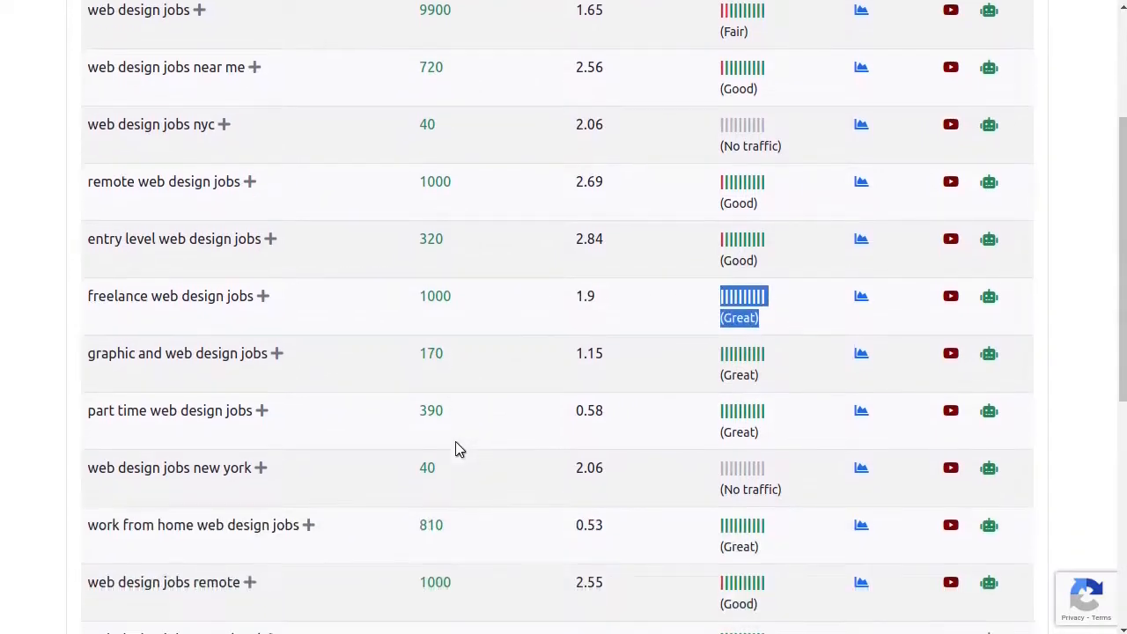
- Examine the search volume, cost per click and competition of the "work from home web design jobs" keyword
{"action": "scroll", "coordinate": [100, 428], "scroll_direction": "down", "scroll_amount": 1}
{"action": "left_click_drag", "start_coordinate": [86, 436], "coordinate": [268, 455]}
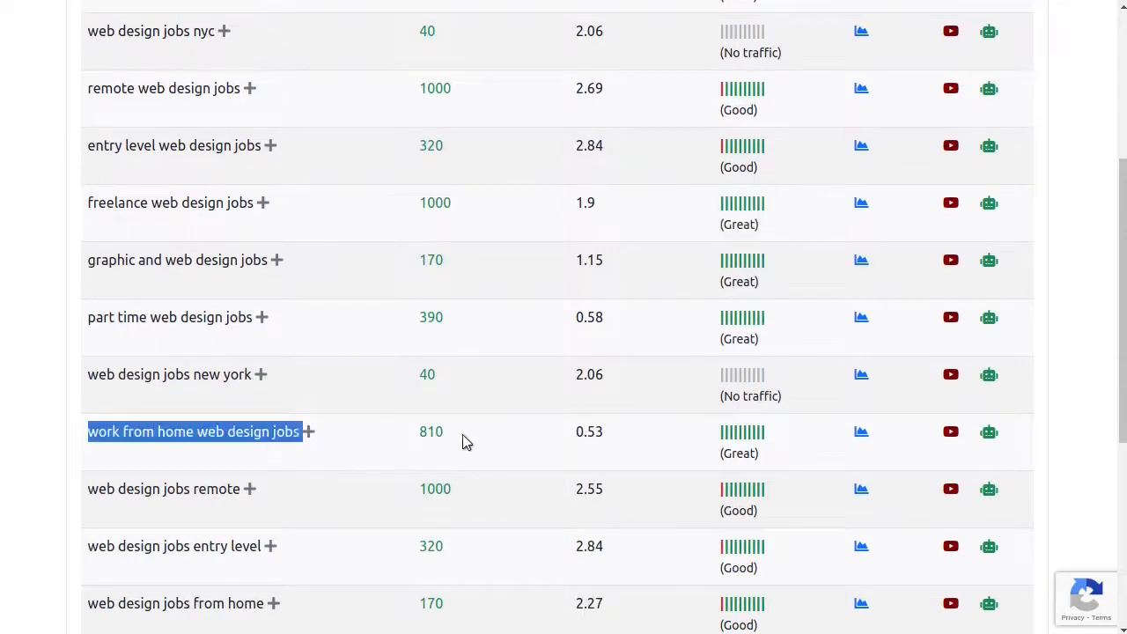
{"action": "double_click", "coordinate": [434, 430]}
{"action": "double_click", "coordinate": [580, 430]}
{"action": "left_click_drag", "start_coordinate": [687, 435], "coordinate": [764, 456]}
{"action": "left_click", "coordinate": [760, 455]}
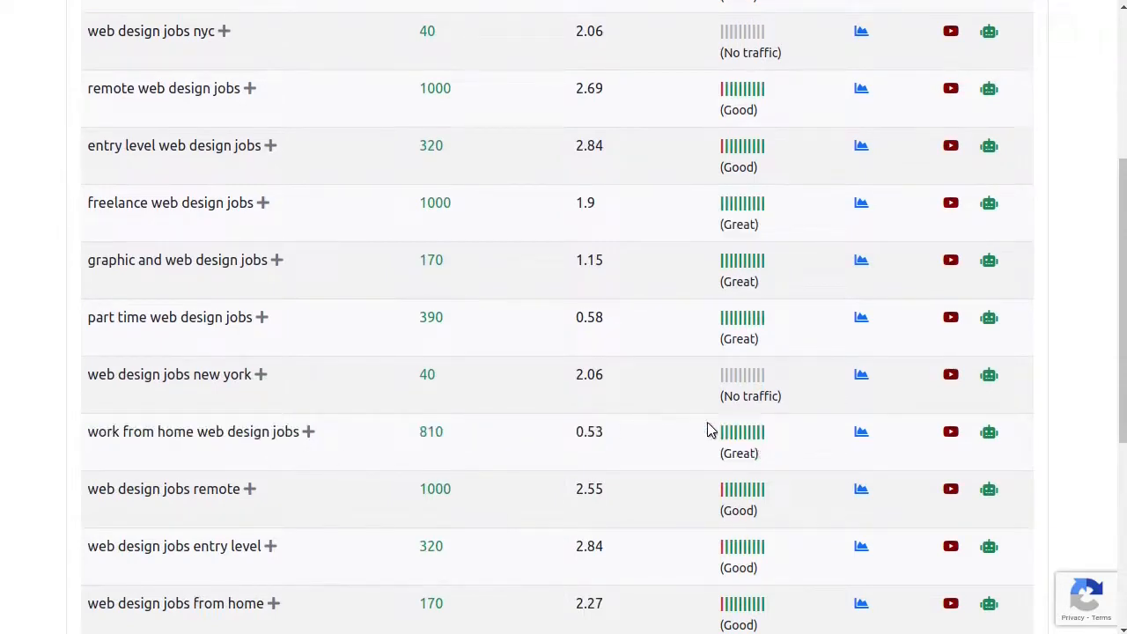
{"action": "left_click_drag", "start_coordinate": [96, 433], "coordinate": [284, 457]}
{"action": "left_click", "coordinate": [115, 438]}
{"action": "triple_click", "coordinate": [116, 437]}
{"action": "left_click", "coordinate": [842, 447]}
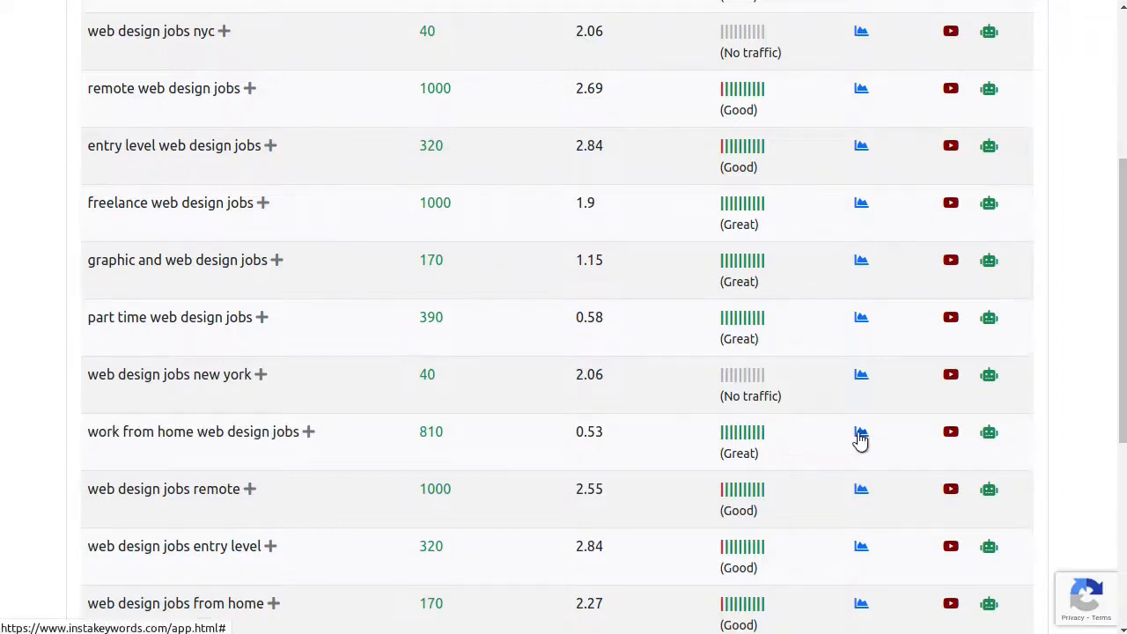
- View the search trend chart for "work from home web design jobs" and close it
{"action": "left_click", "coordinate": [862, 436]}
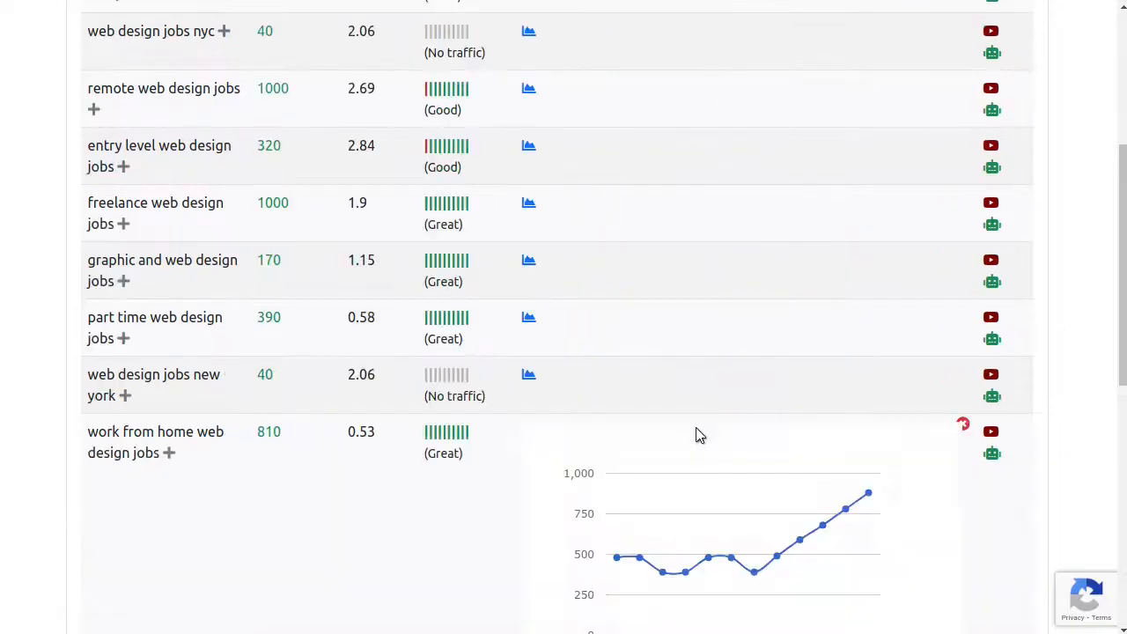
{"action": "scroll", "coordinate": [696, 434], "scroll_direction": "down", "scroll_amount": 1}
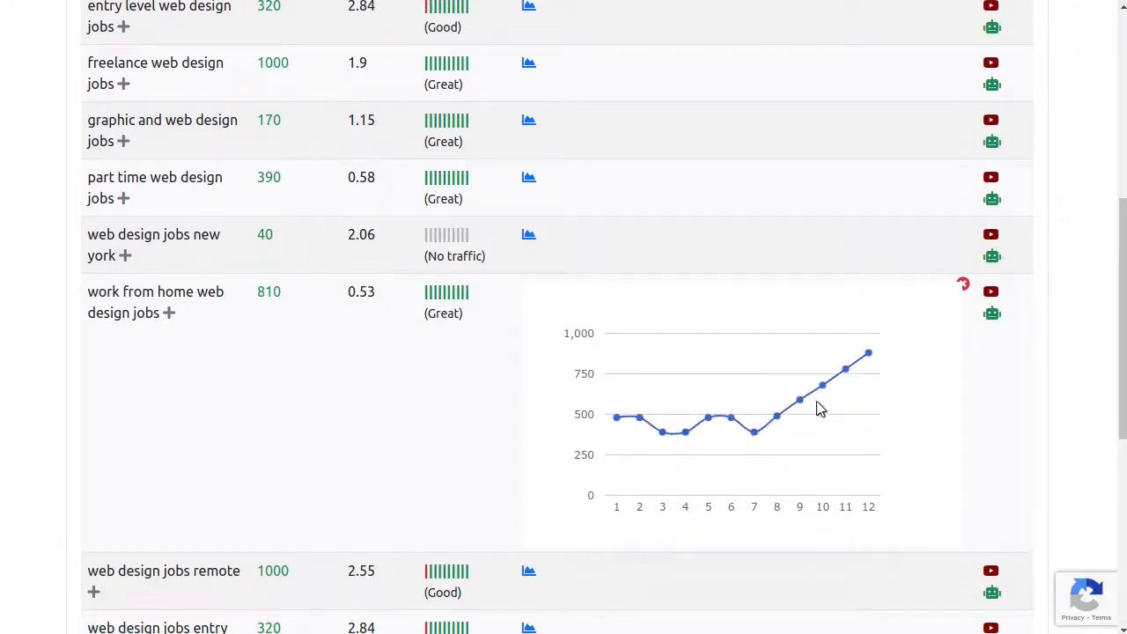
{"action": "scroll", "coordinate": [867, 366], "scroll_direction": "down", "scroll_amount": 3}
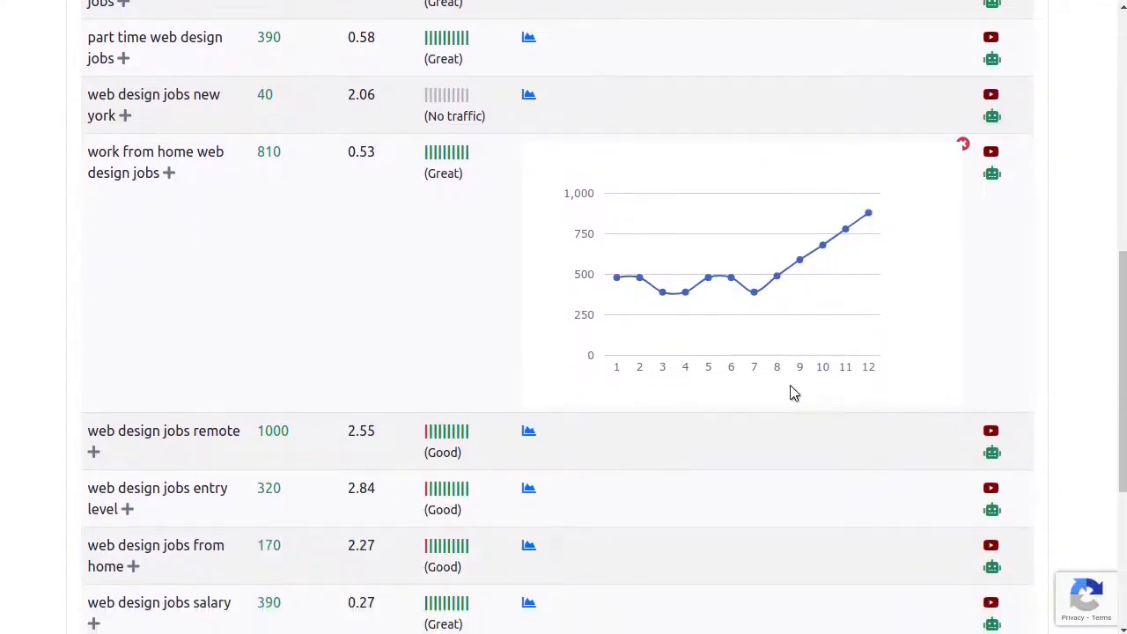
{"action": "left_click", "coordinate": [964, 147]}
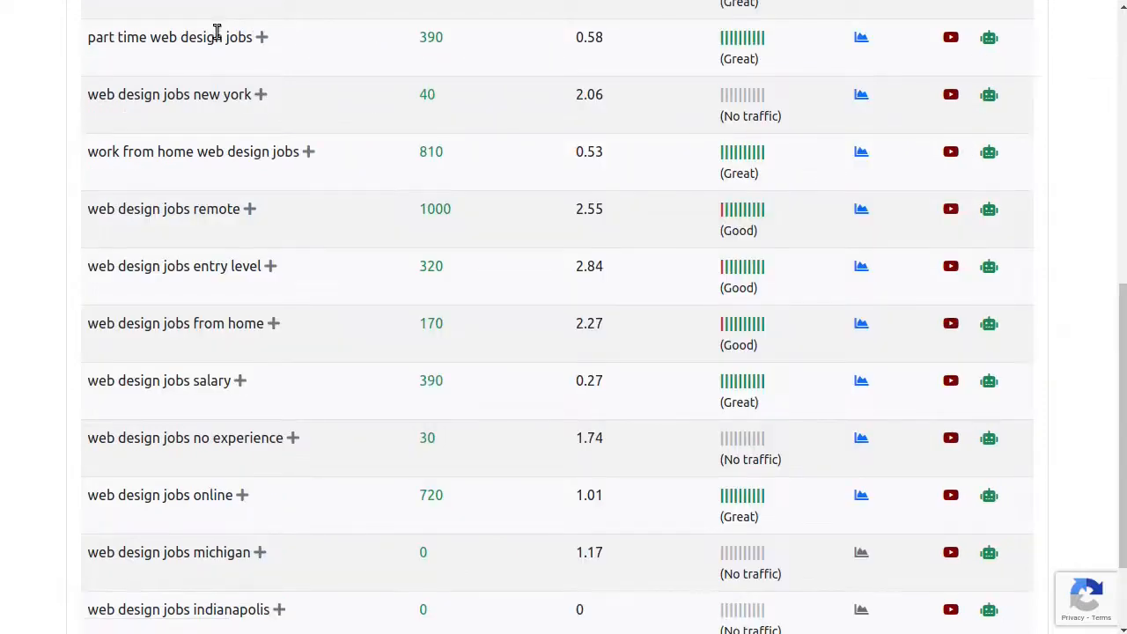
- Copy the keyword "work from home web design jobs" and search Google for it as an exact phrase in quotation marks
{"action": "triple_click", "coordinate": [201, 159]}
{"action": "key", "text": "ctrl+c"}
{"action": "key", "text": "ctrl+t"}
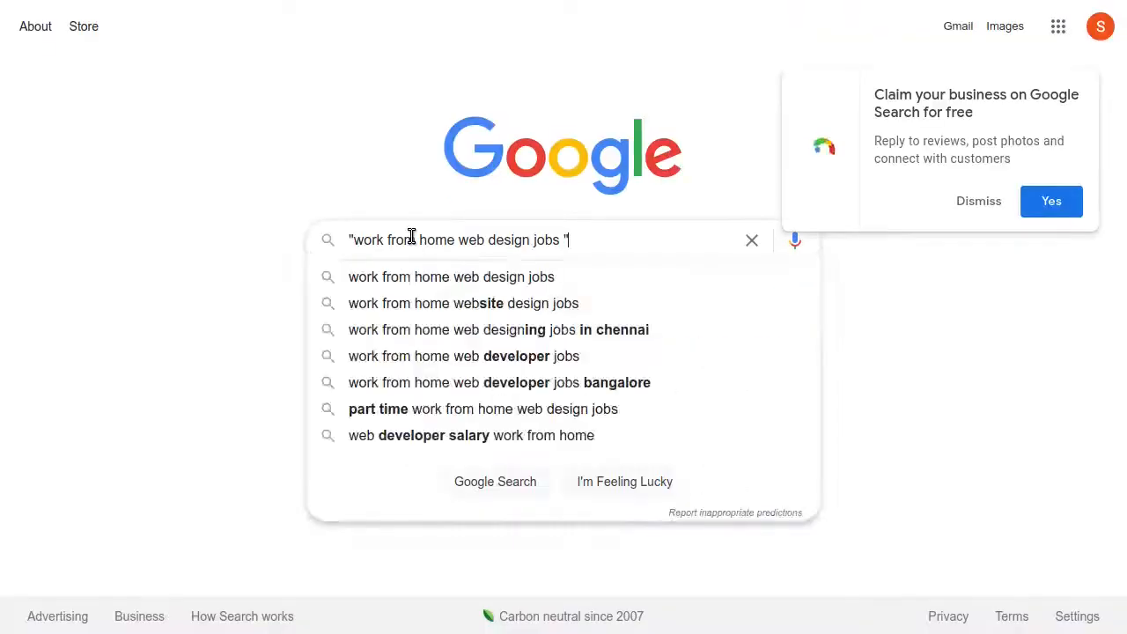
{"action": "key", "text": "Return"}
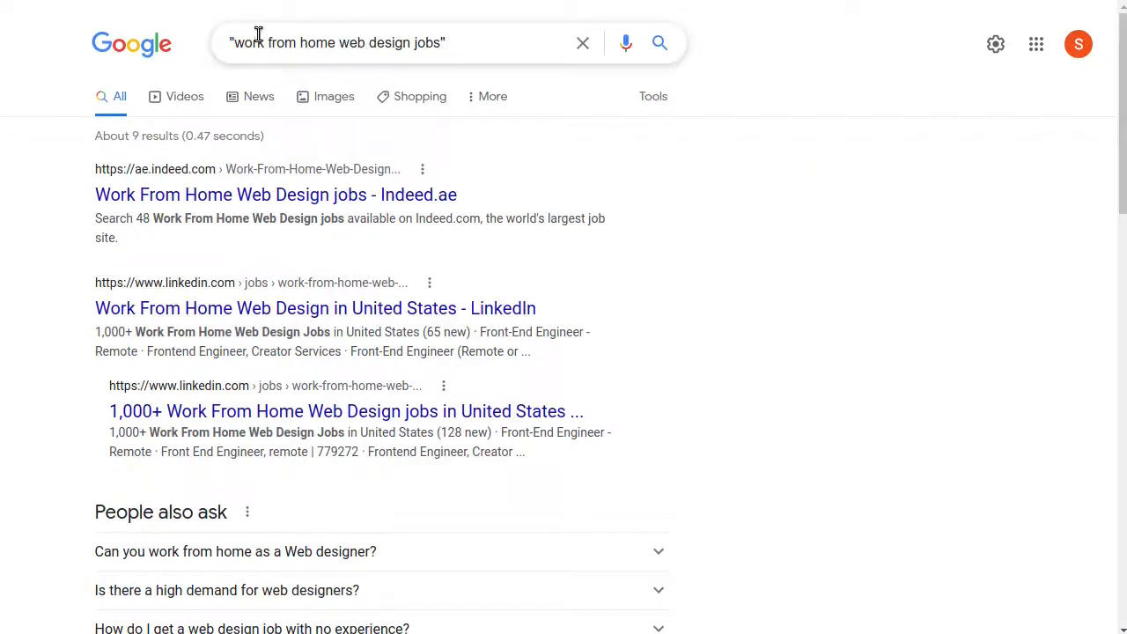
- Check the result count and competing pages for the quoted phrase on Google, and return to the keyword results
{"action": "triple_click", "coordinate": [506, 59]}
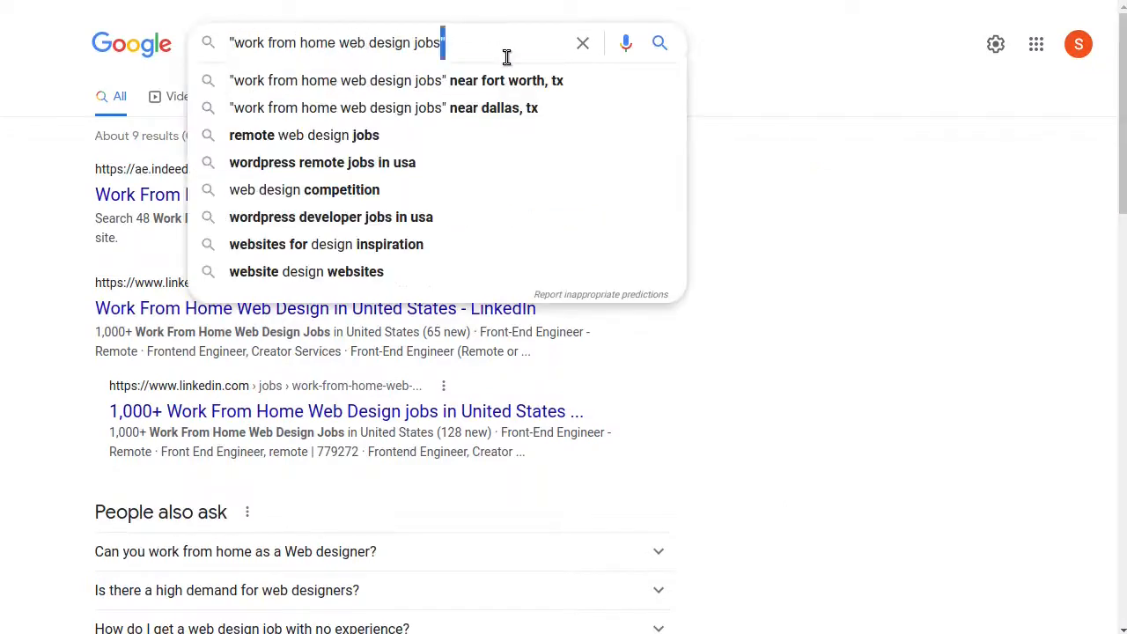
{"action": "left_click", "coordinate": [893, 98]}
{"action": "triple_click", "coordinate": [147, 135]}
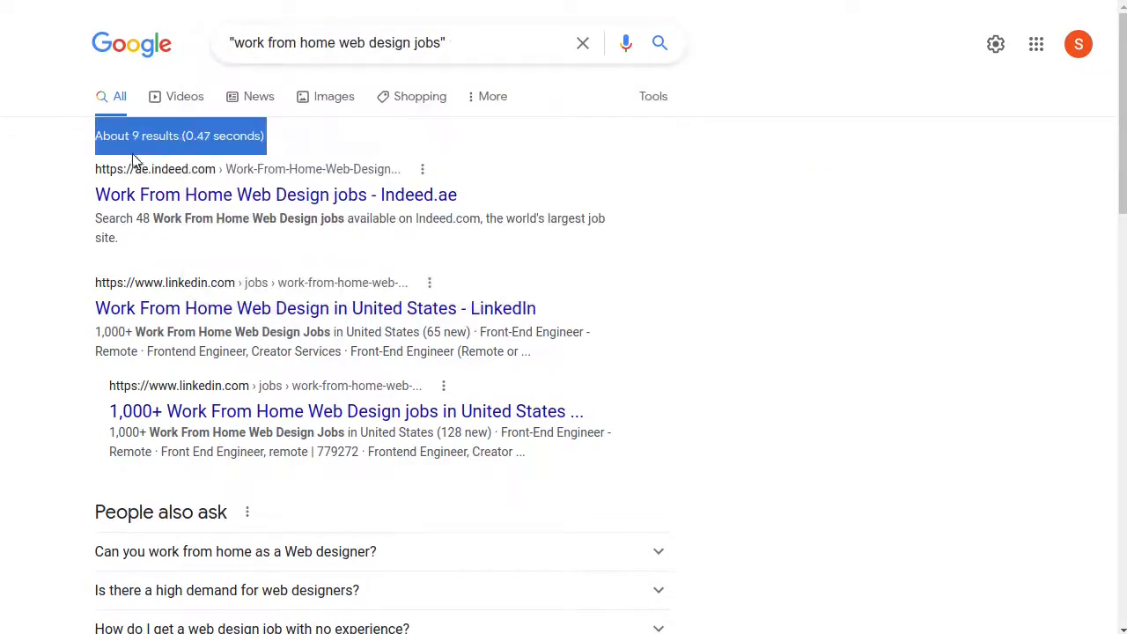
{"action": "left_click", "coordinate": [134, 159]}
{"action": "scroll", "coordinate": [294, 225], "scroll_direction": "down", "scroll_amount": 2}
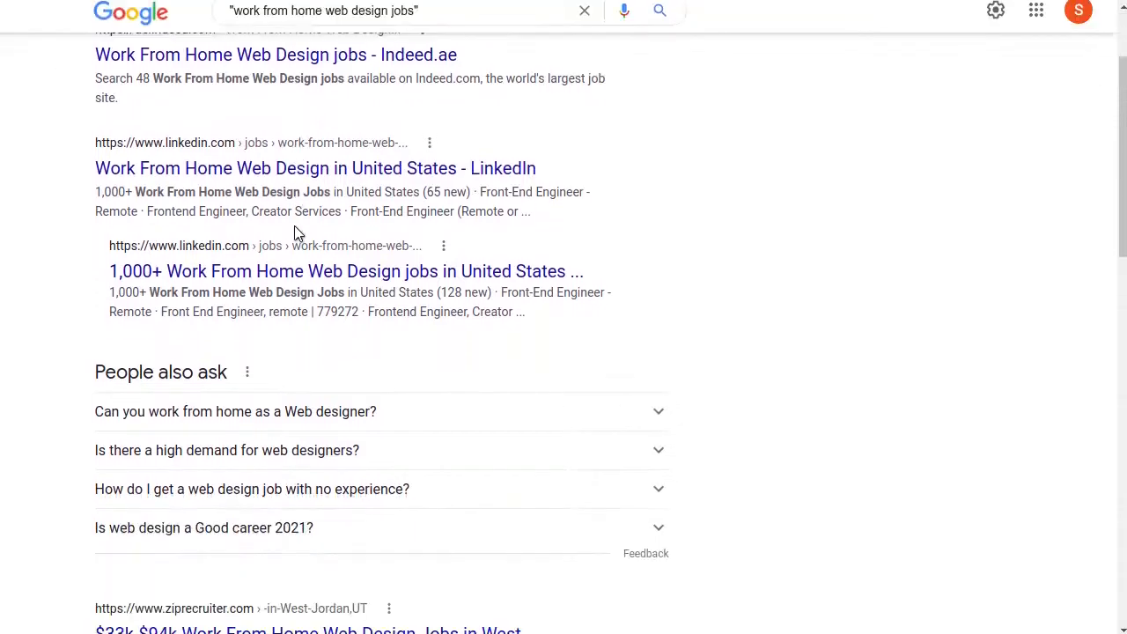
{"action": "scroll", "coordinate": [294, 225], "scroll_direction": "down", "scroll_amount": 5}
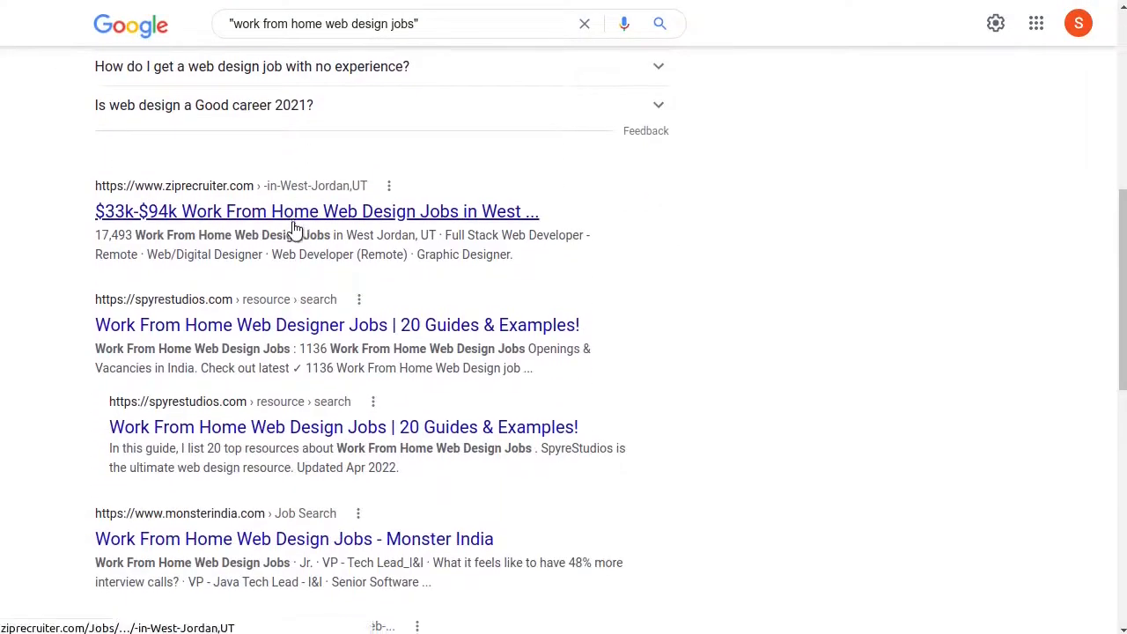
{"action": "left_click", "coordinate": [164, 1]}
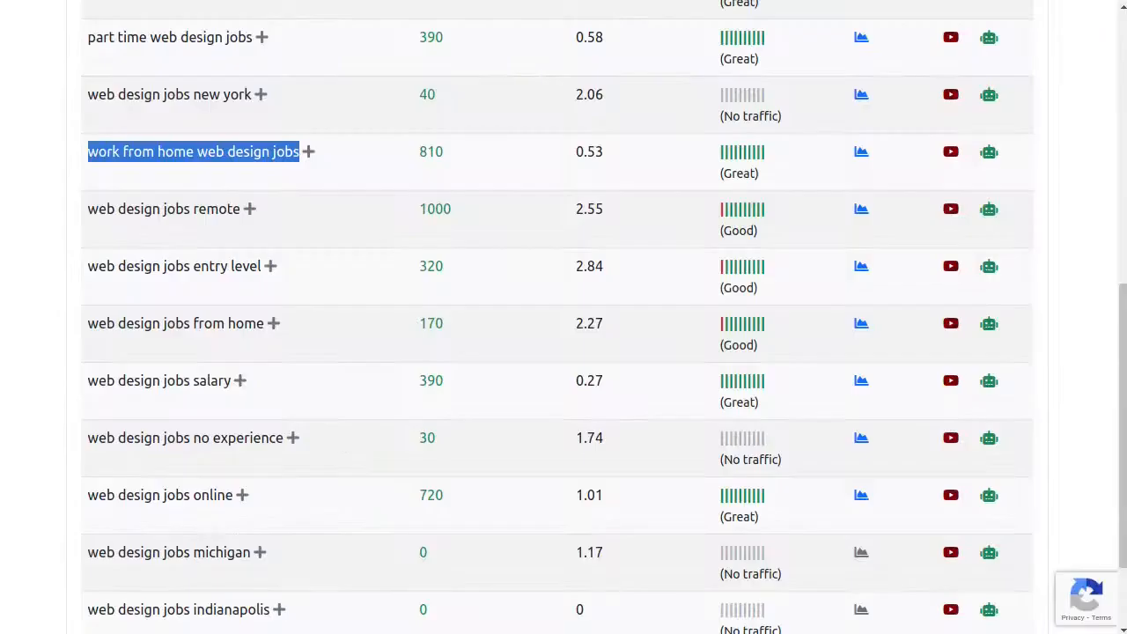
- Compare the search volume and competition of "work from home web design jobs" with those of "web design jobs remote"
{"action": "double_click", "coordinate": [431, 152]}
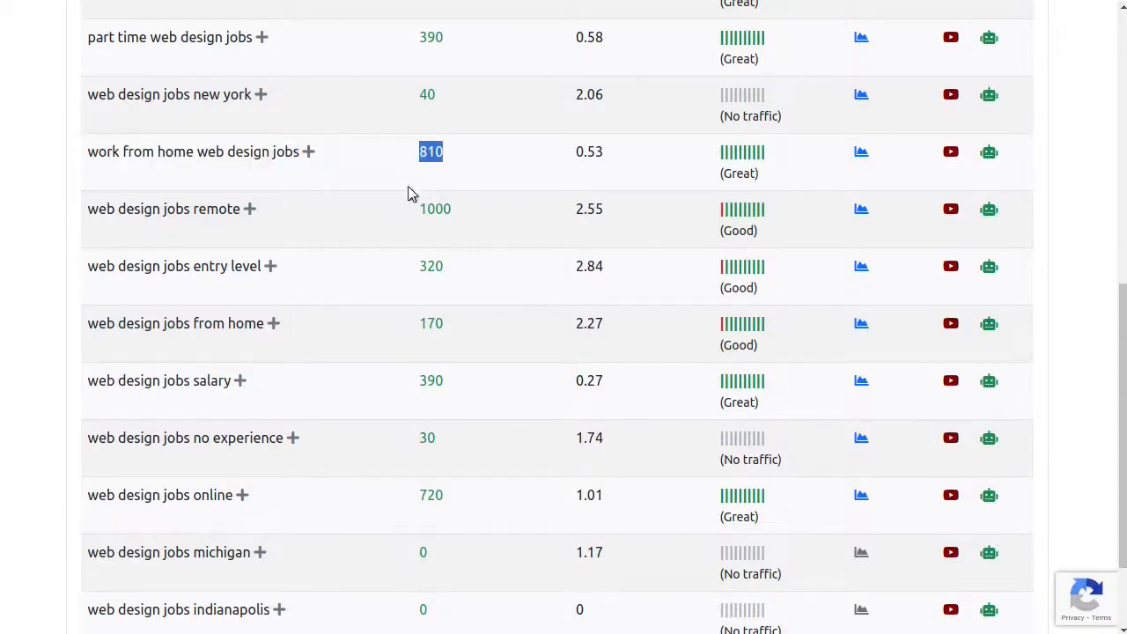
{"action": "left_click", "coordinate": [429, 189]}
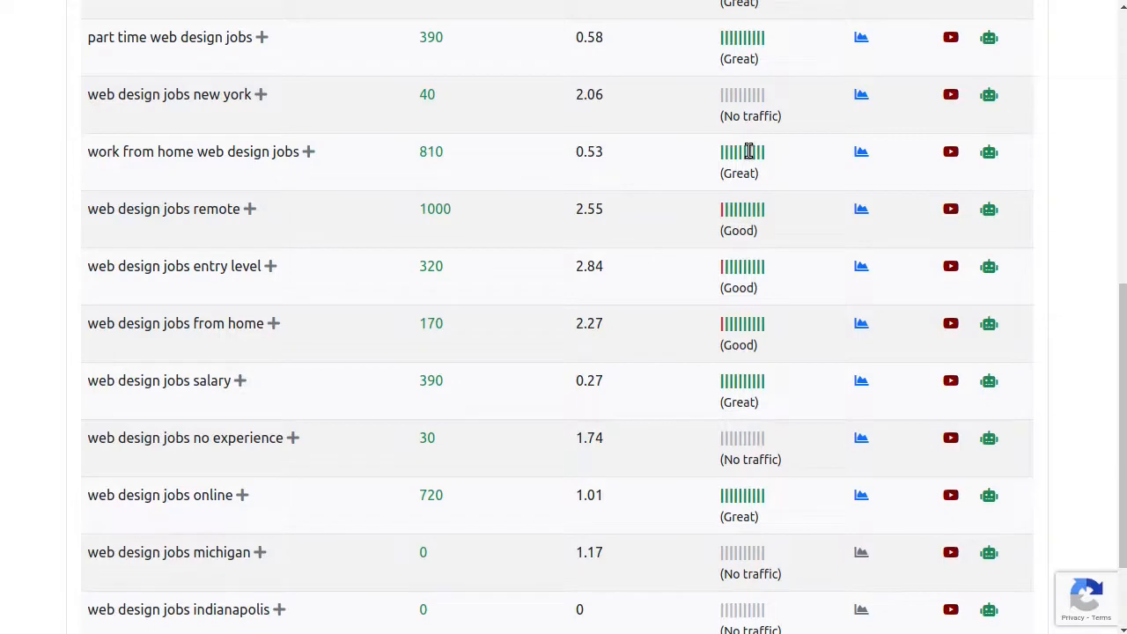
{"action": "left_click_drag", "start_coordinate": [385, 214], "coordinate": [613, 224]}
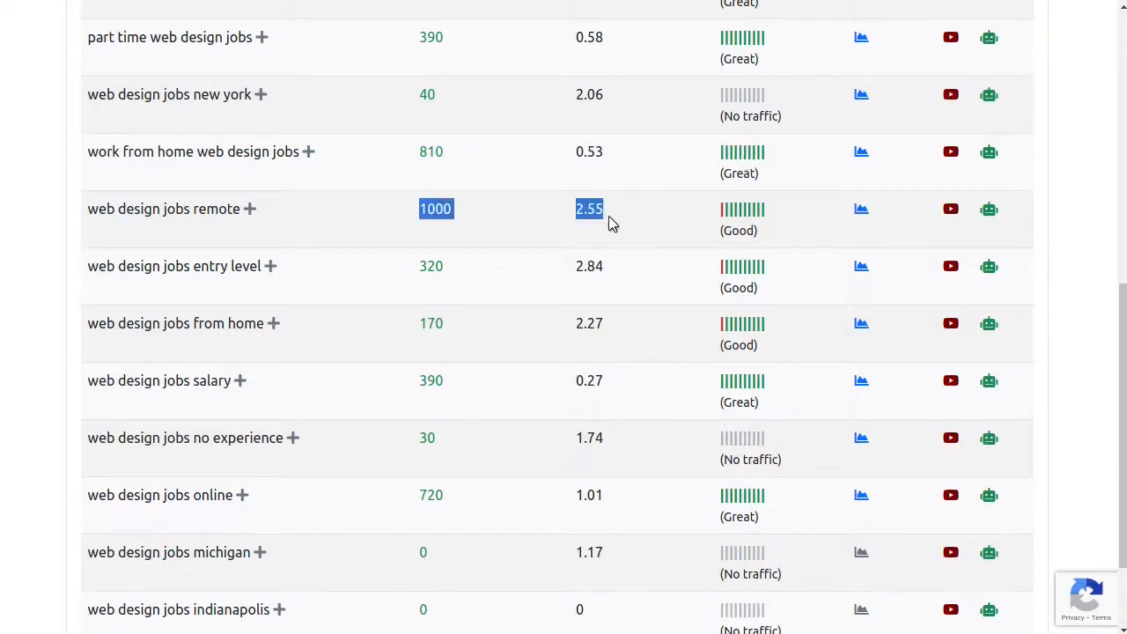
{"action": "left_click", "coordinate": [613, 224]}
- Export the "web design jobs" keyword results to a CSV file named export.csv
{"action": "scroll", "coordinate": [617, 224], "scroll_direction": "up", "scroll_amount": 7}
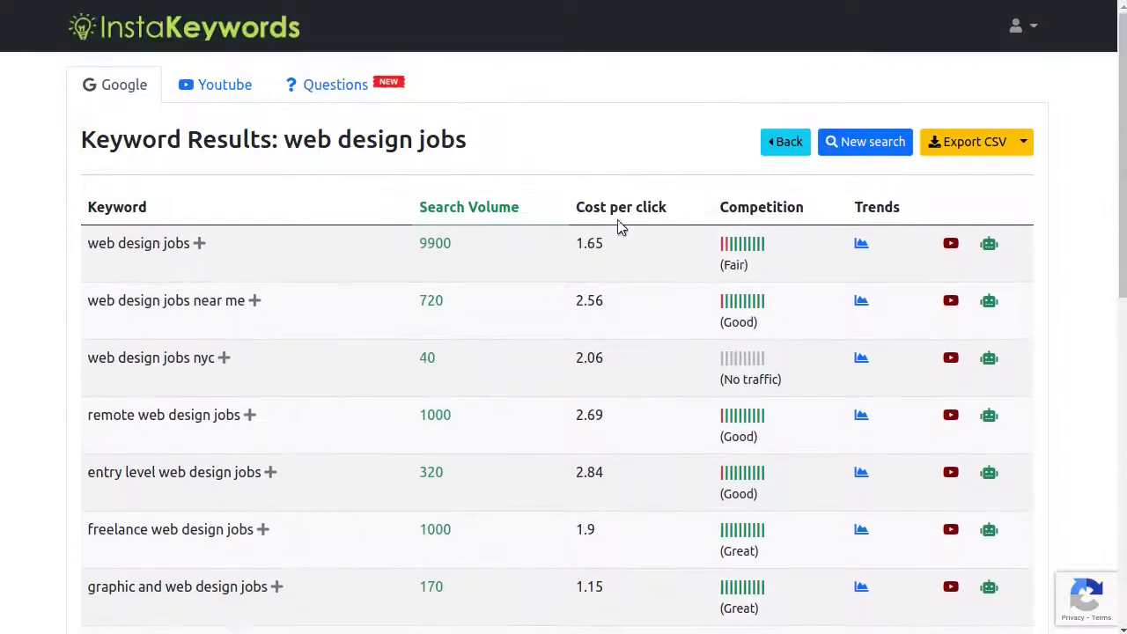
{"action": "left_click", "coordinate": [968, 143]}
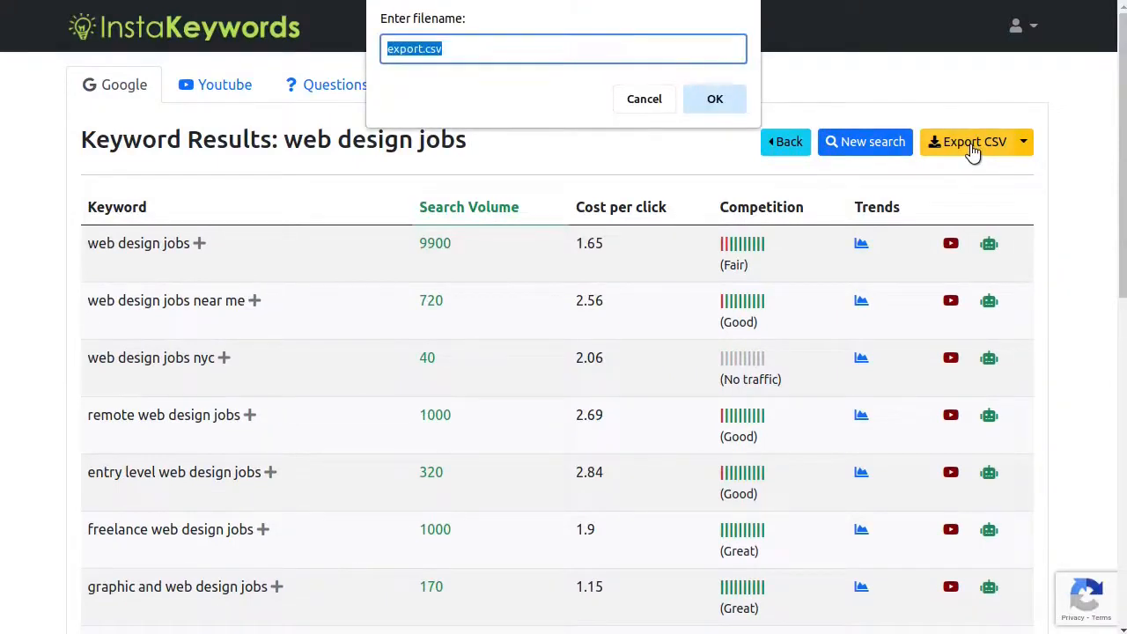
{"action": "key", "text": "Return"}
- Enable keyword selection for the export and try selecting "web design jobs" and all keywords, leaving every keyword unselected
{"action": "left_click", "coordinate": [1029, 150]}
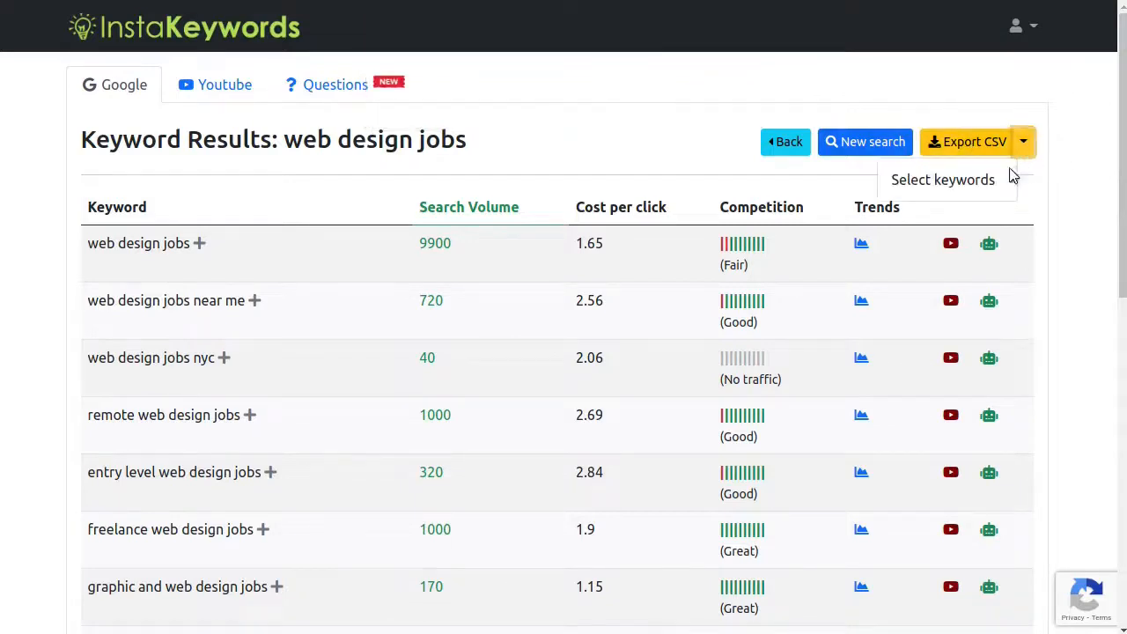
{"action": "left_click", "coordinate": [932, 183]}
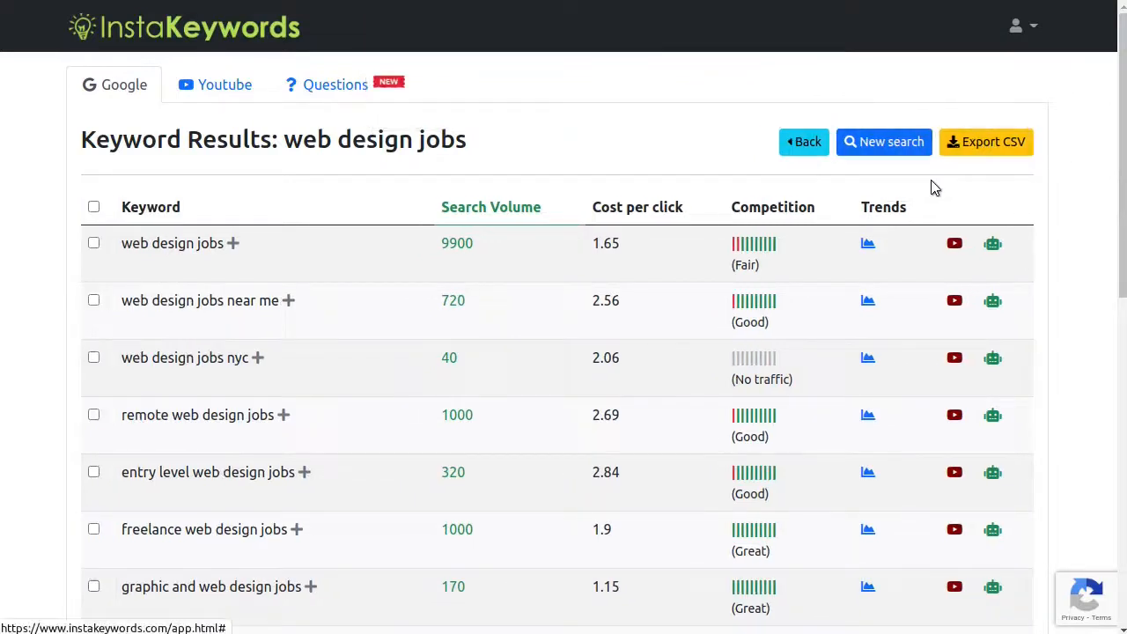
{"action": "left_click", "coordinate": [93, 244]}
{"action": "left_click", "coordinate": [95, 301]}
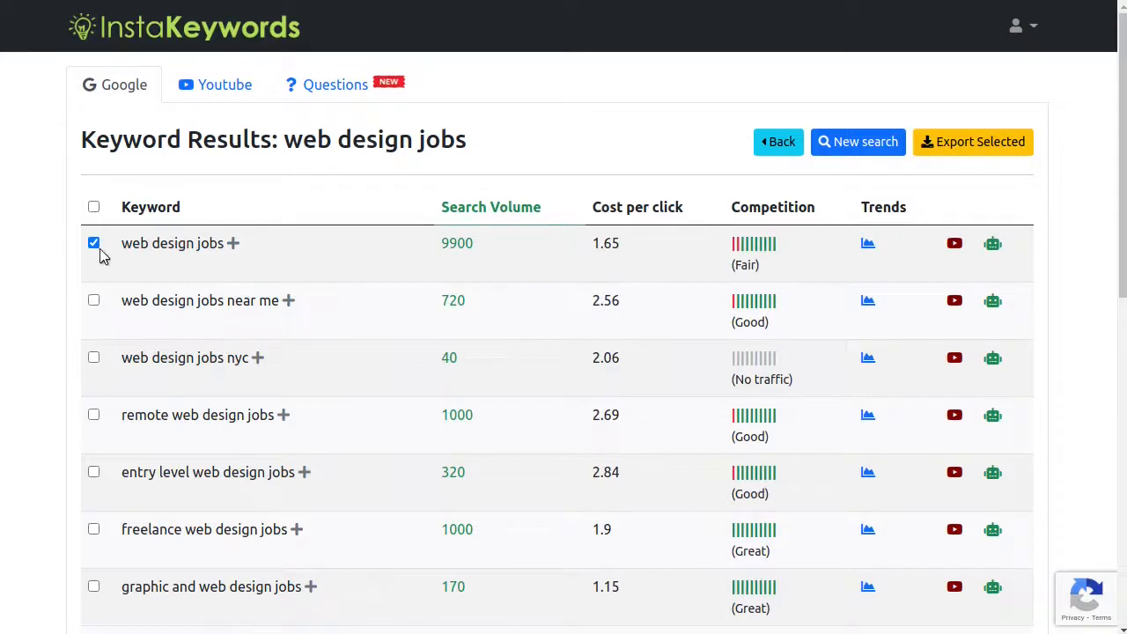
{"action": "left_click", "coordinate": [94, 246]}
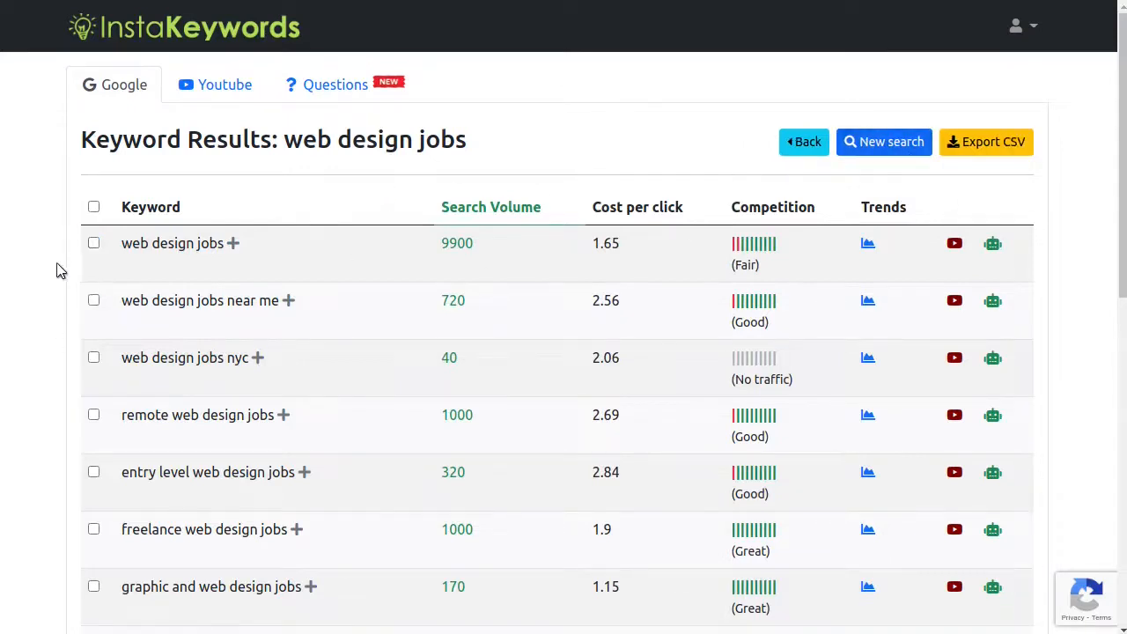
{"action": "left_click", "coordinate": [94, 208]}
{"action": "left_click", "coordinate": [94, 209]}
- Load three more batches of keyword suggestions at the end of the "web design jobs" results
{"action": "scroll", "coordinate": [890, 253], "scroll_direction": "down", "scroll_amount": 8}
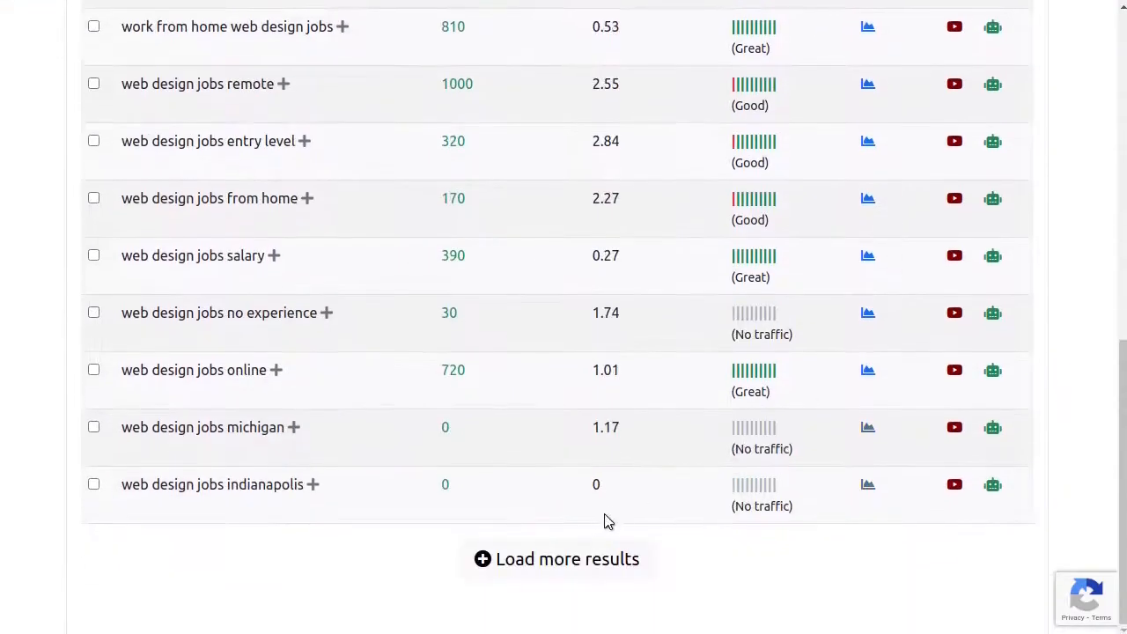
{"action": "left_click", "coordinate": [546, 558]}
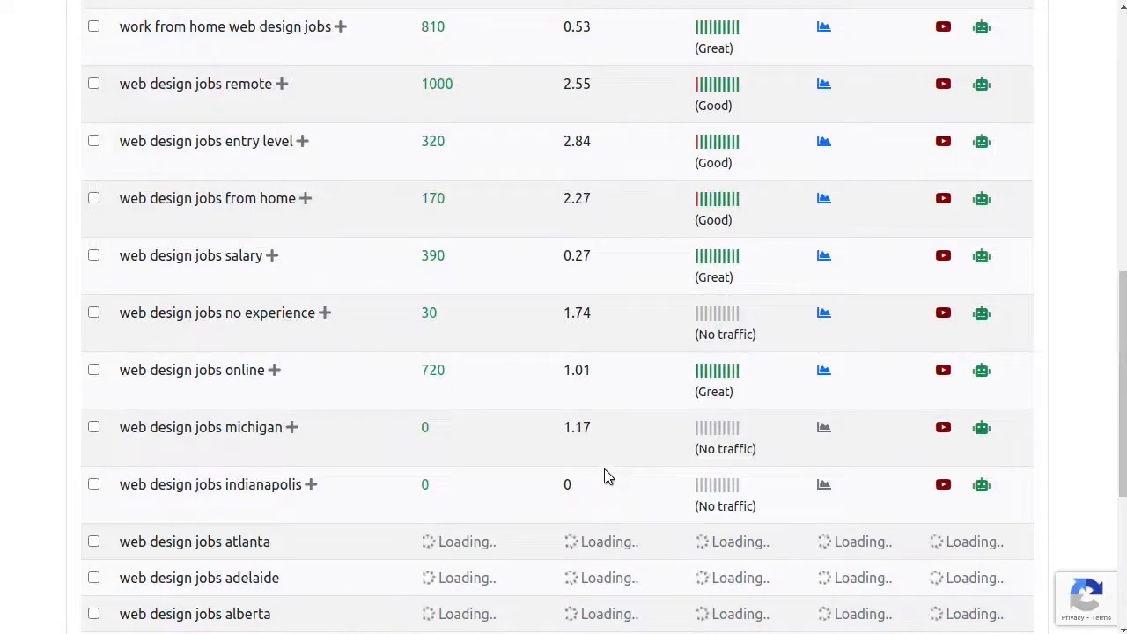
{"action": "scroll", "coordinate": [603, 474], "scroll_direction": "down", "scroll_amount": 6}
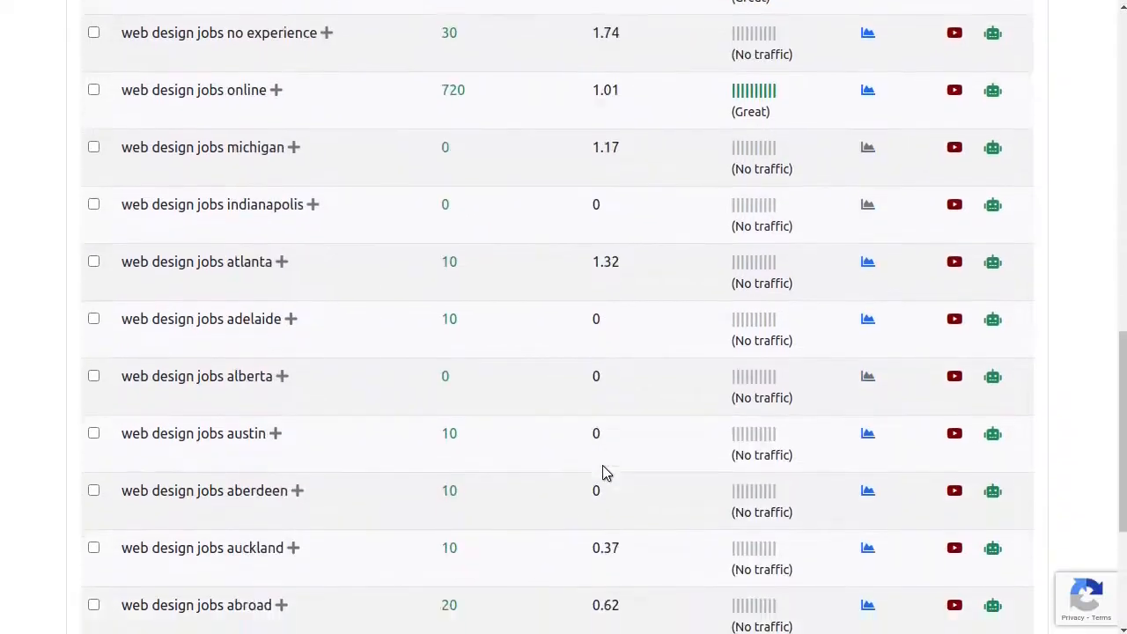
{"action": "left_click", "coordinate": [606, 550]}
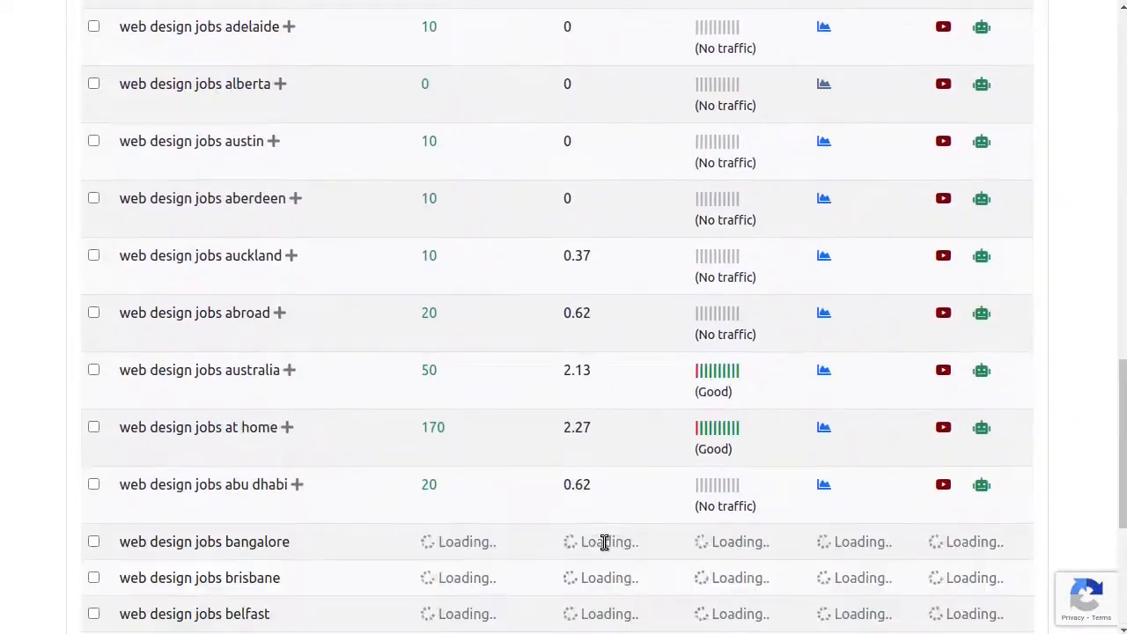
{"action": "scroll", "coordinate": [610, 537], "scroll_direction": "down", "scroll_amount": 3}
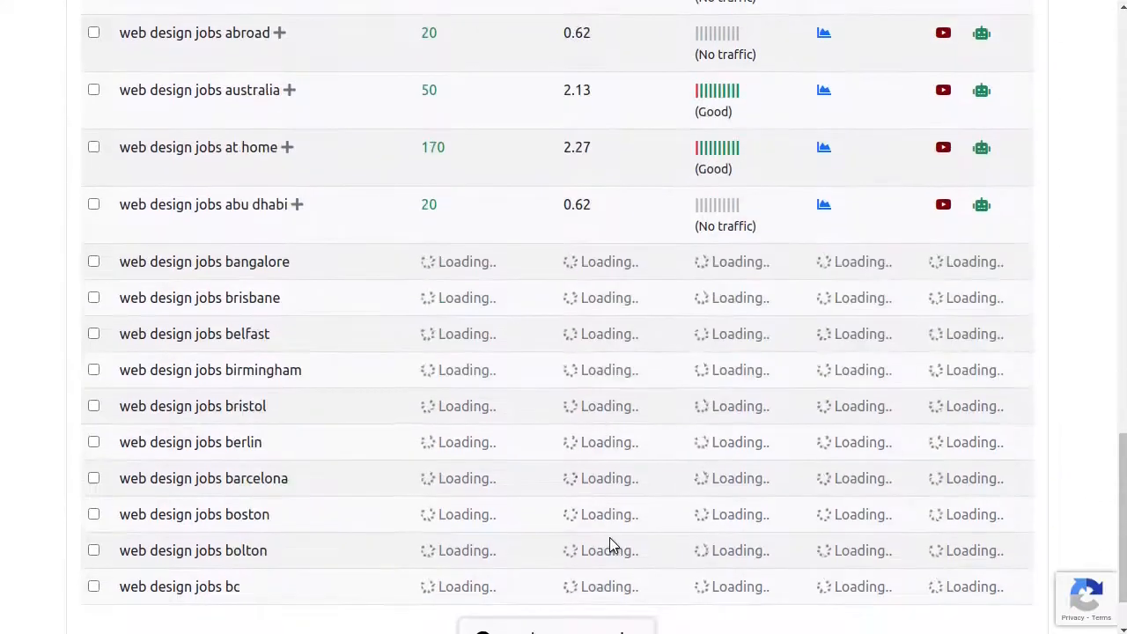
{"action": "scroll", "coordinate": [611, 541], "scroll_direction": "down", "scroll_amount": 3}
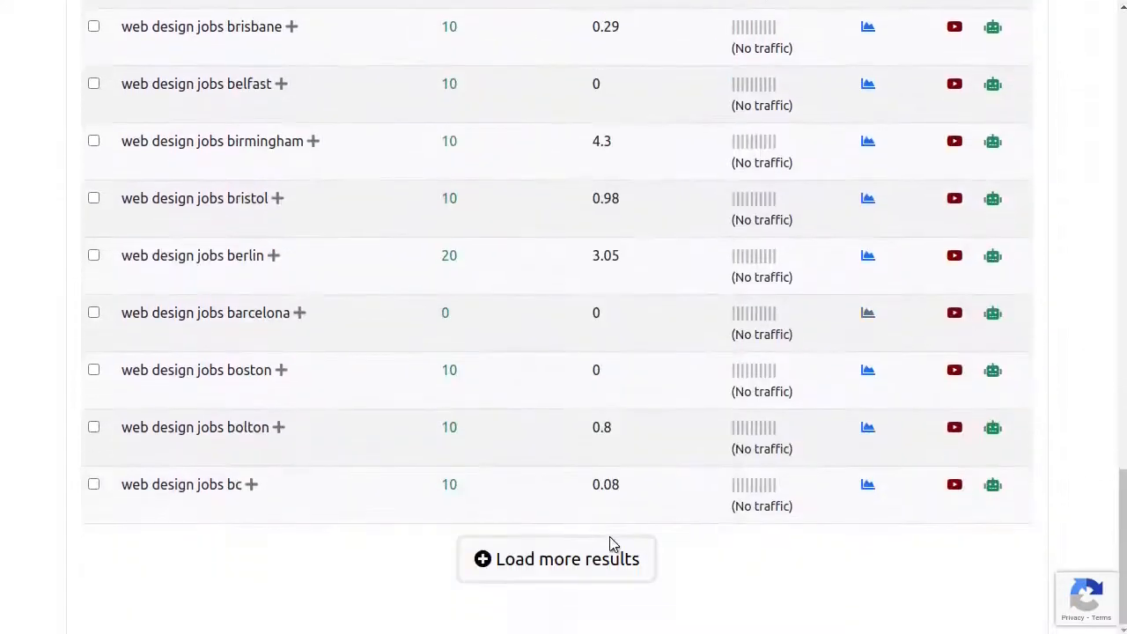
{"action": "left_click", "coordinate": [555, 558]}
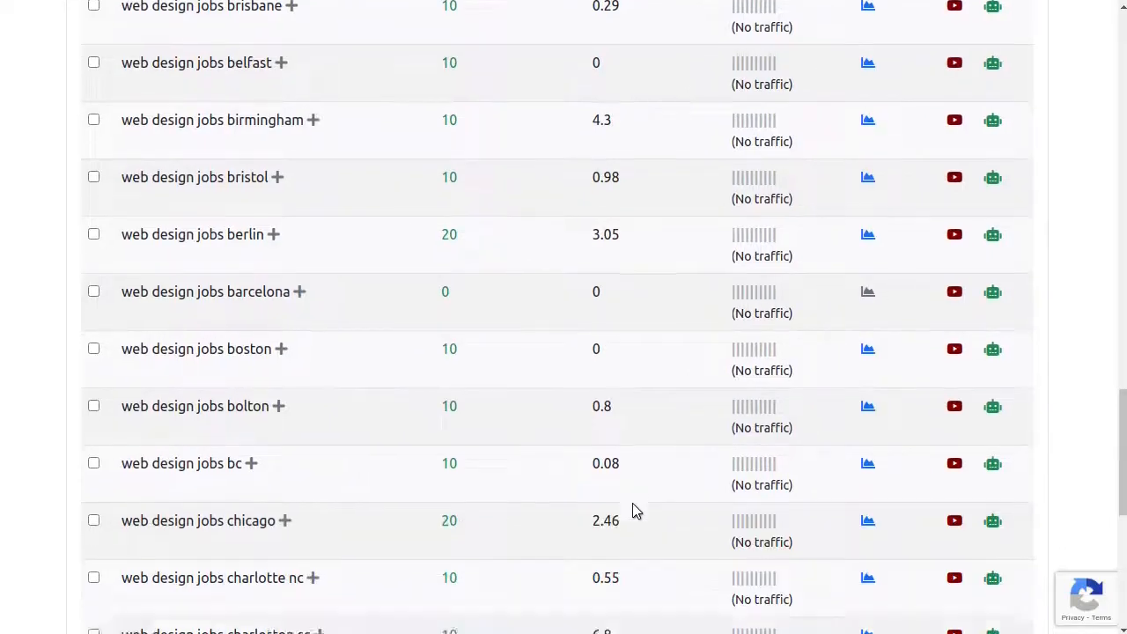
{"action": "scroll", "coordinate": [634, 511], "scroll_direction": "down", "scroll_amount": 5}
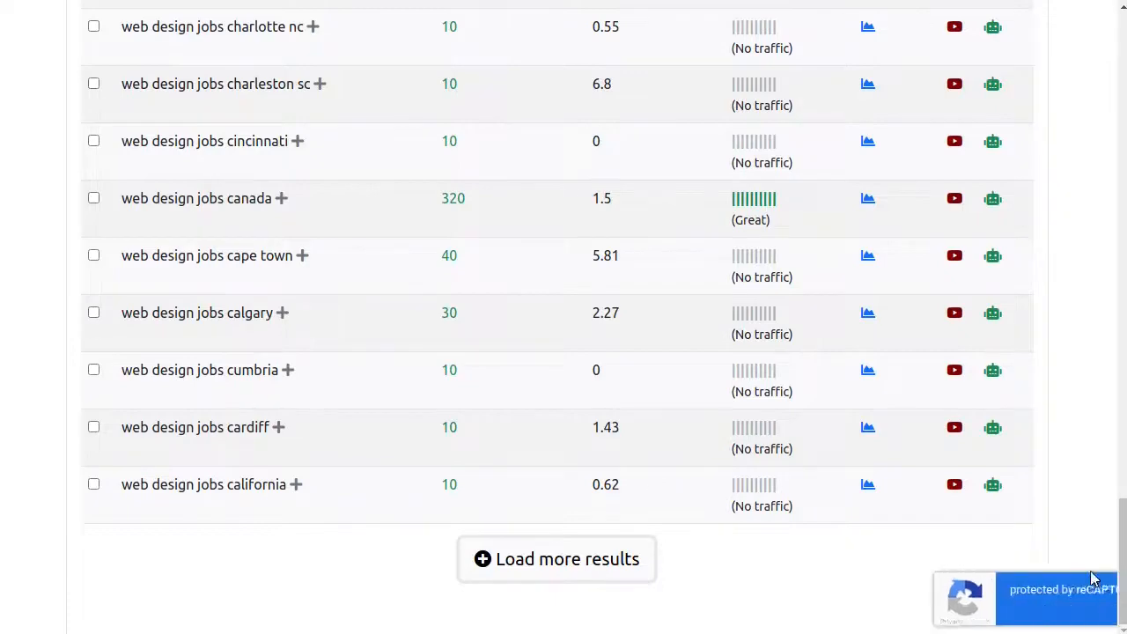
- Export the extended "web design jobs" keyword results to a CSV file
{"action": "left_click_drag", "start_coordinate": [1121, 570], "coordinate": [1120, 84]}
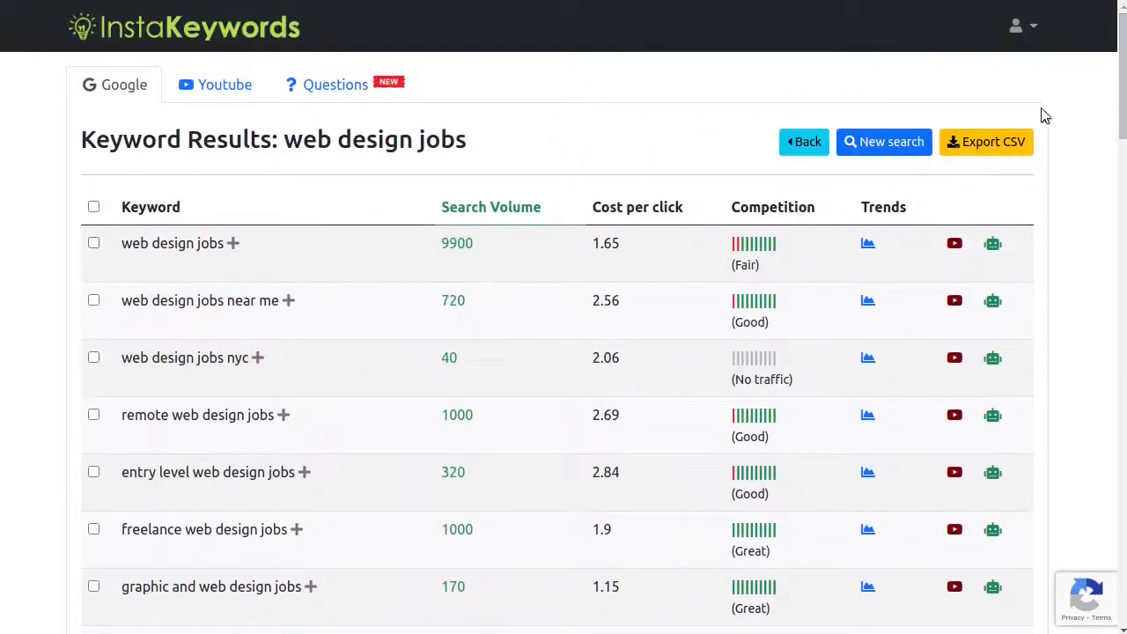
{"action": "left_click", "coordinate": [995, 149]}
{"action": "left_click", "coordinate": [640, 103]}
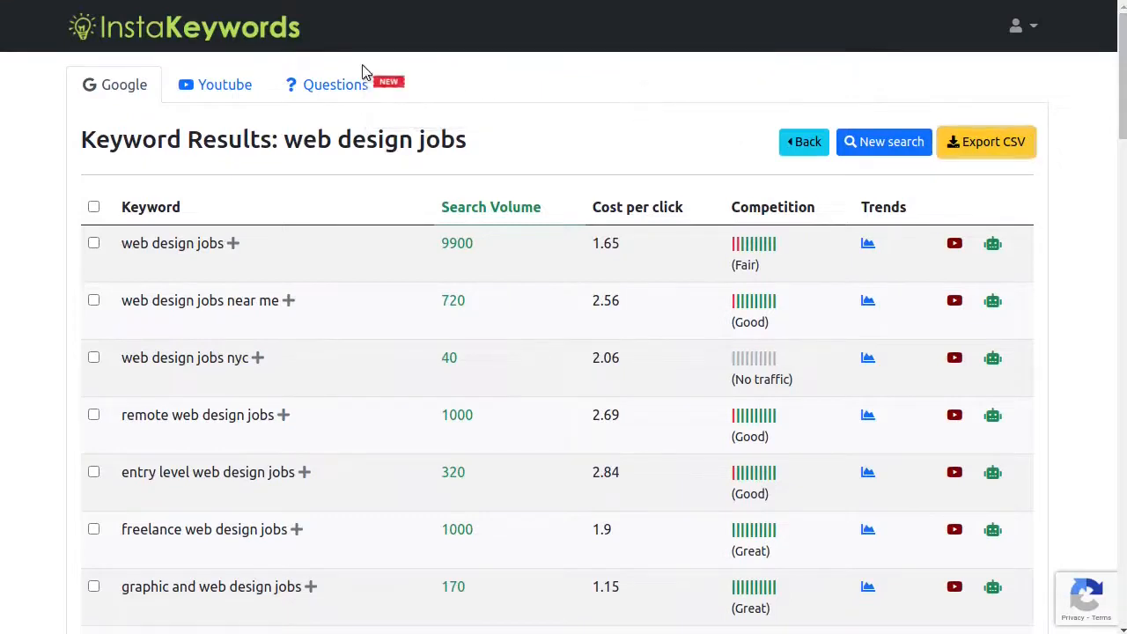
- Generate question suggestions for the seed keyword "web design" in English with the country set to Global
{"action": "left_click", "coordinate": [202, 83]}
{"action": "left_click", "coordinate": [338, 95]}
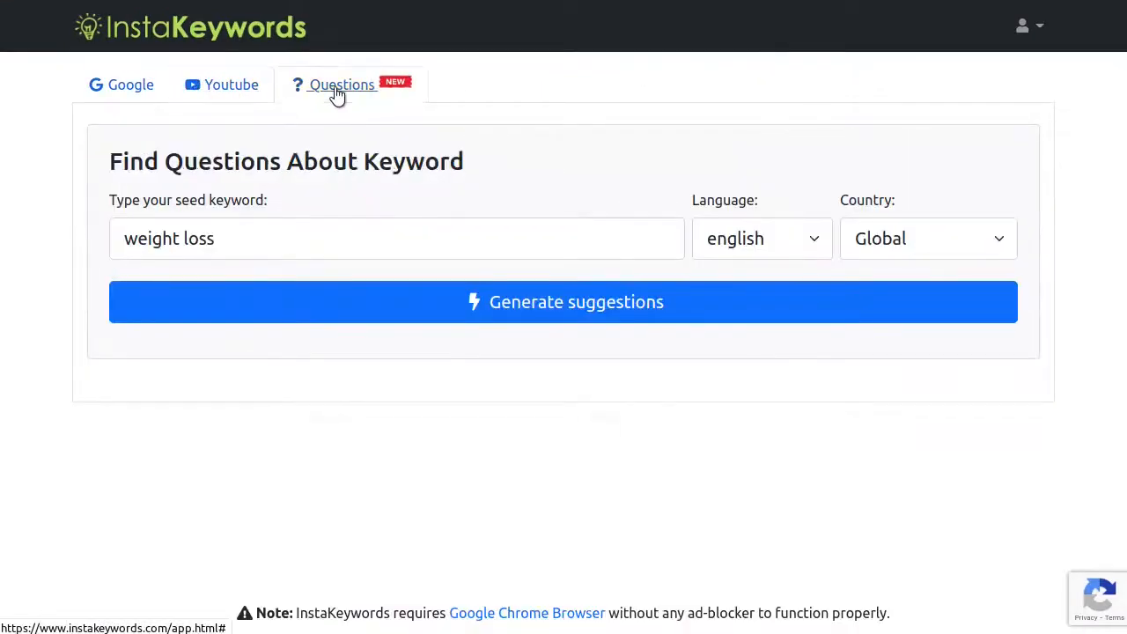
{"action": "left_click", "coordinate": [97, 100]}
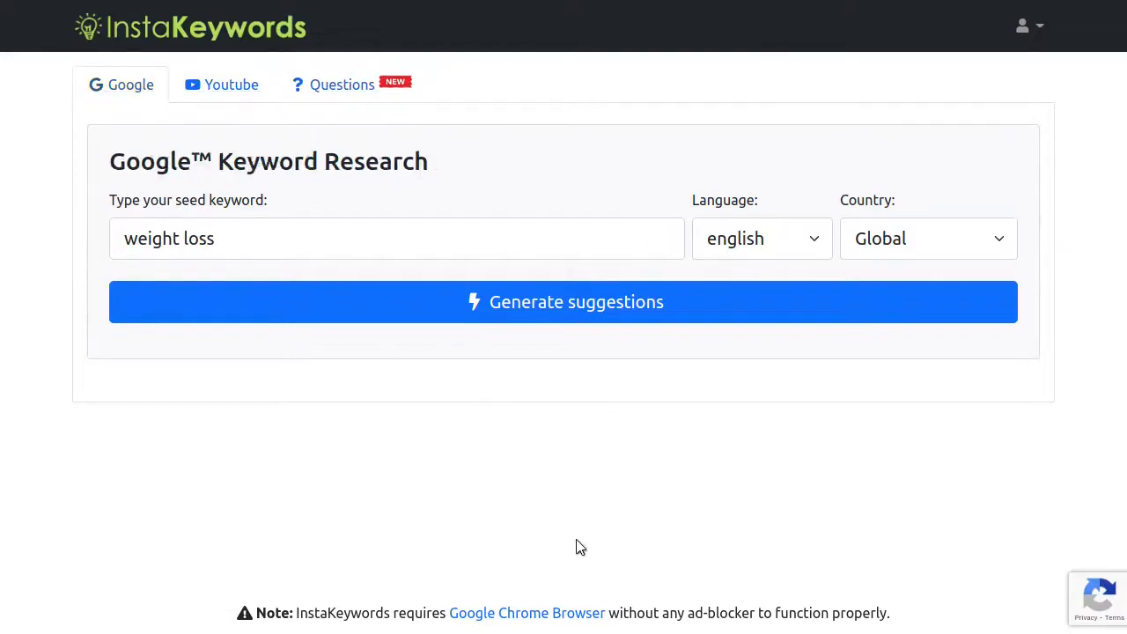
{"action": "left_click", "coordinate": [318, 99]}
{"action": "left_click", "coordinate": [362, 244]}
{"action": "key", "text": "ctrl+a"}
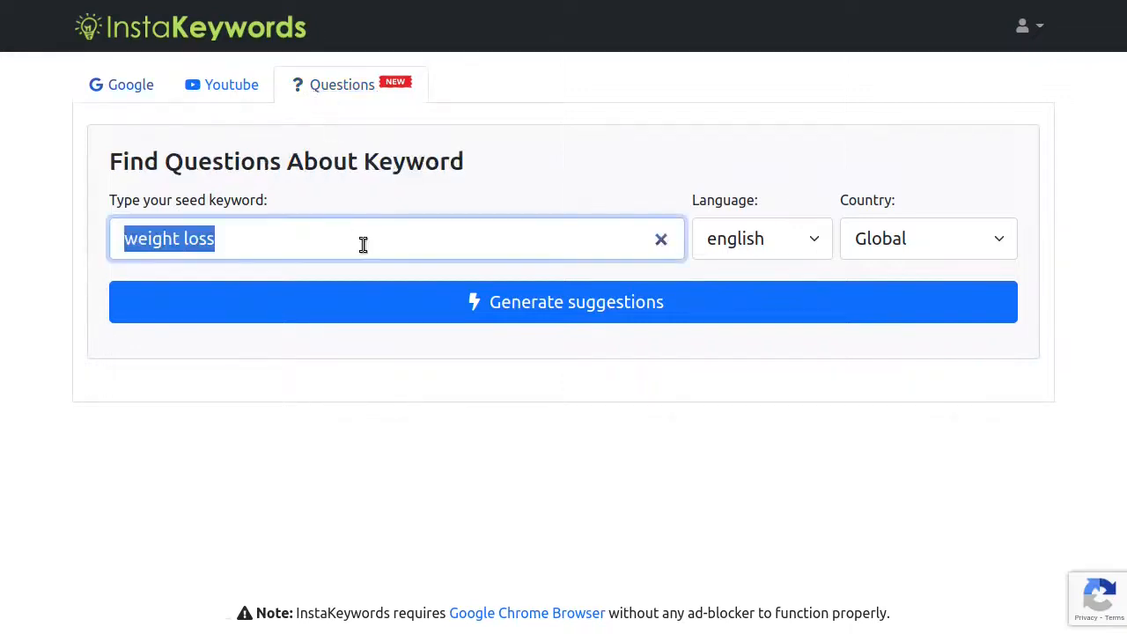
{"action": "type", "text": "web design"}
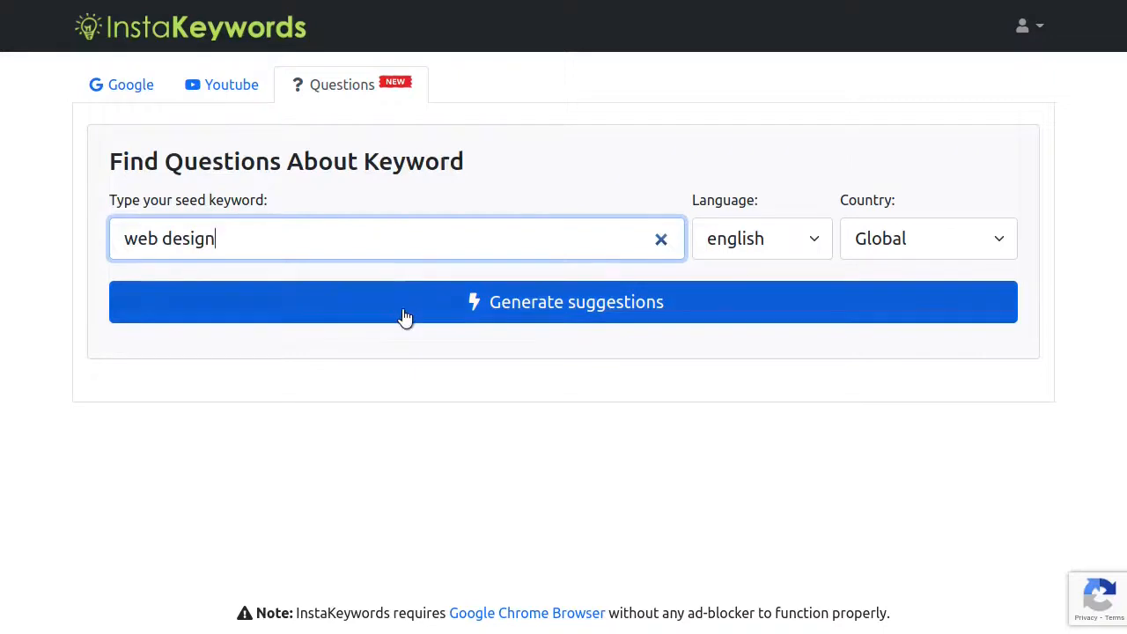
{"action": "left_click", "coordinate": [405, 308]}
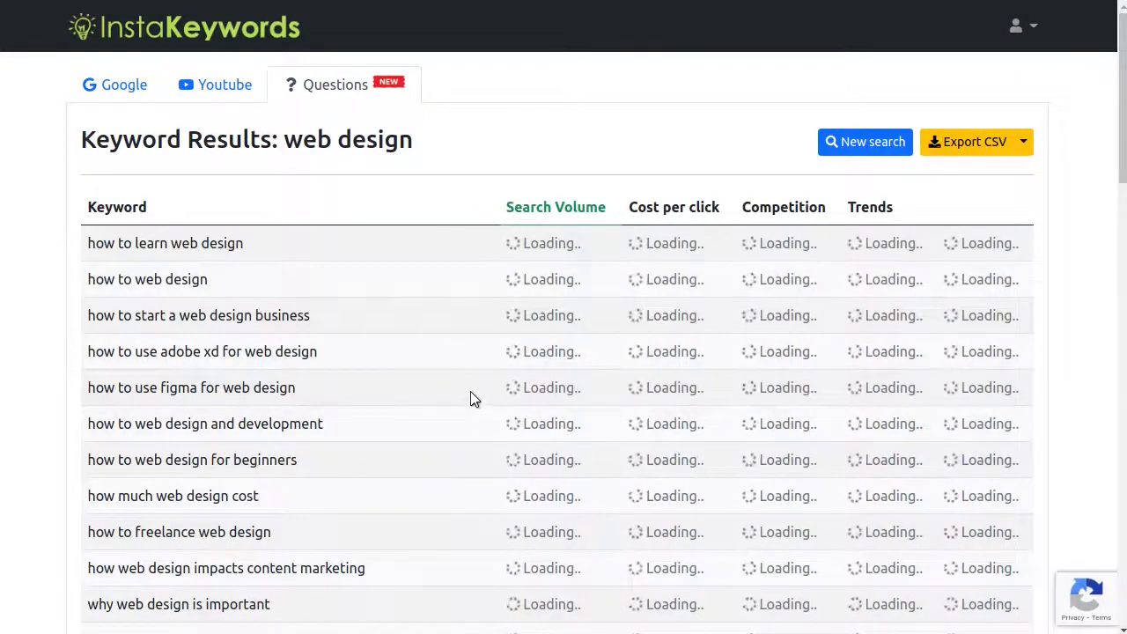
- Examine the search volume and competition of the question keywords suggested for "web design"
{"action": "scroll", "coordinate": [471, 399], "scroll_direction": "down", "scroll_amount": 2}
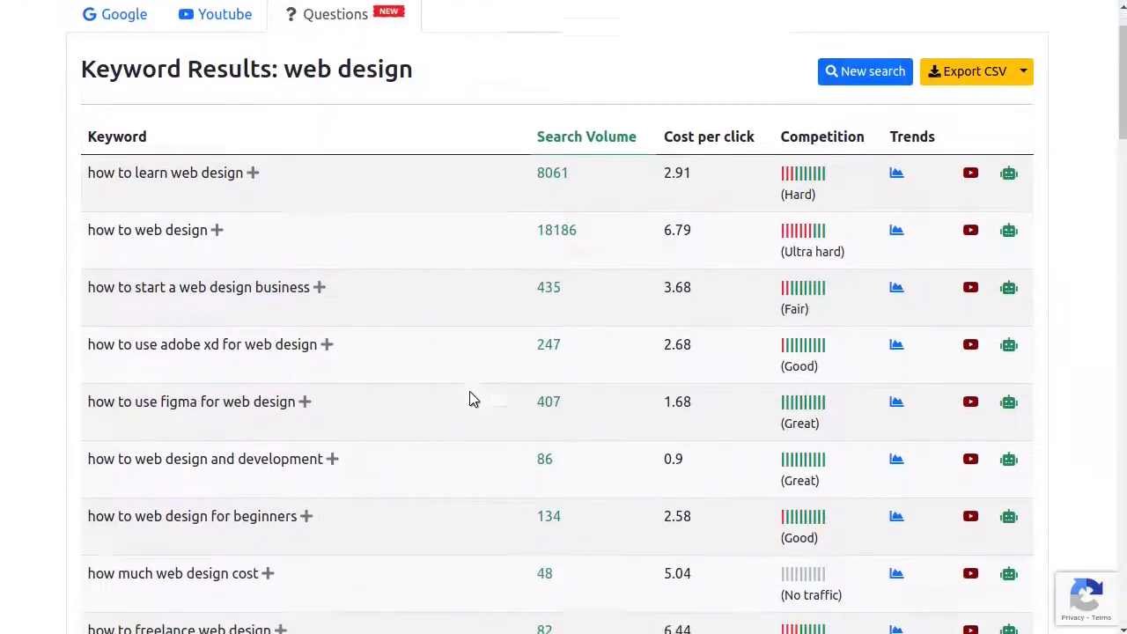
{"action": "left_click_drag", "start_coordinate": [832, 403], "coordinate": [92, 113]}
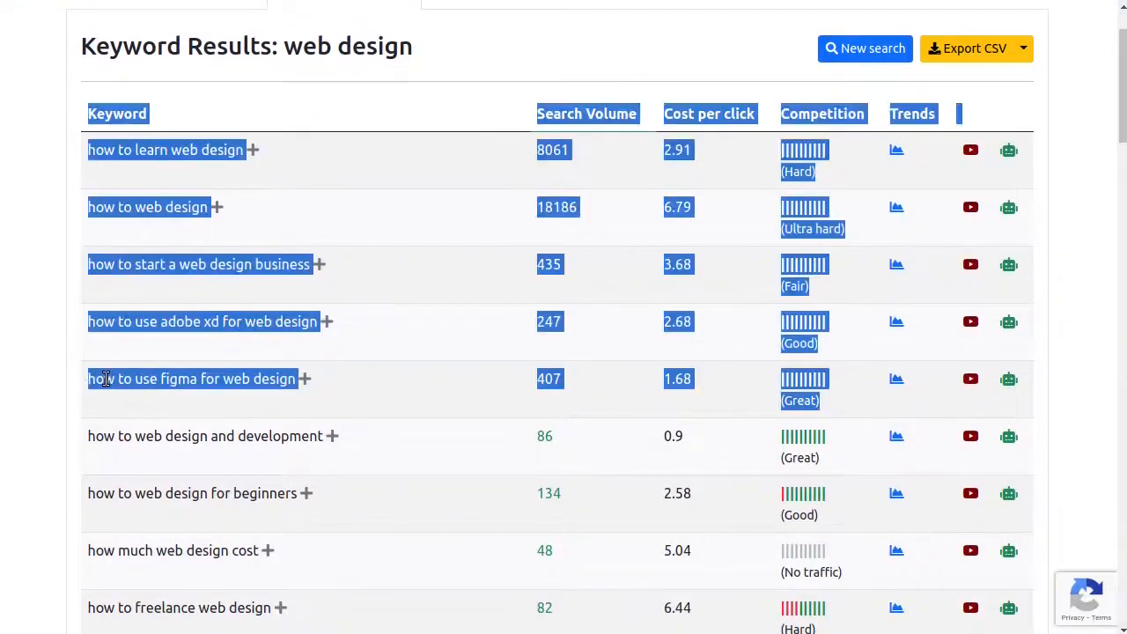
{"action": "triple_click", "coordinate": [159, 372]}
{"action": "triple_click", "coordinate": [194, 433]}
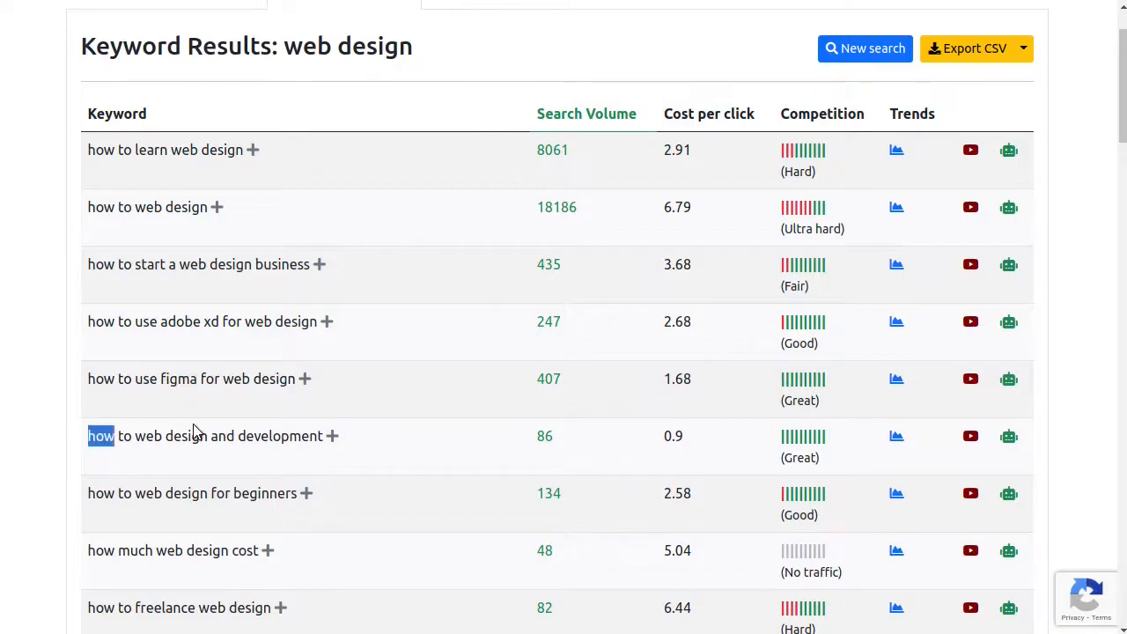
{"action": "scroll", "coordinate": [194, 431], "scroll_direction": "down", "scroll_amount": 2}
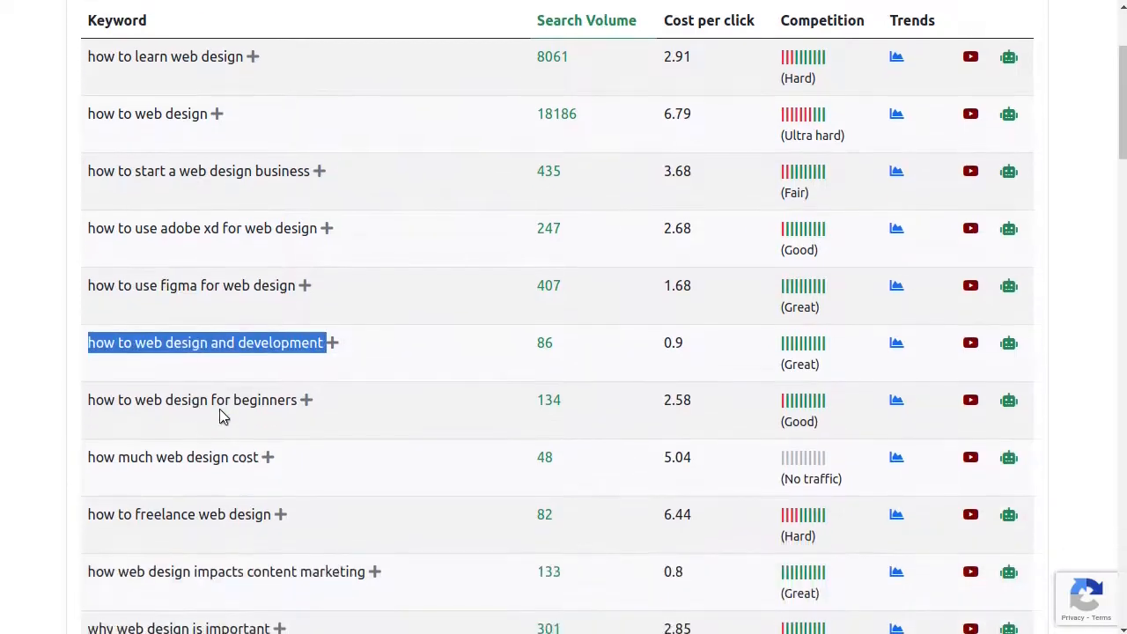
{"action": "triple_click", "coordinate": [229, 403]}
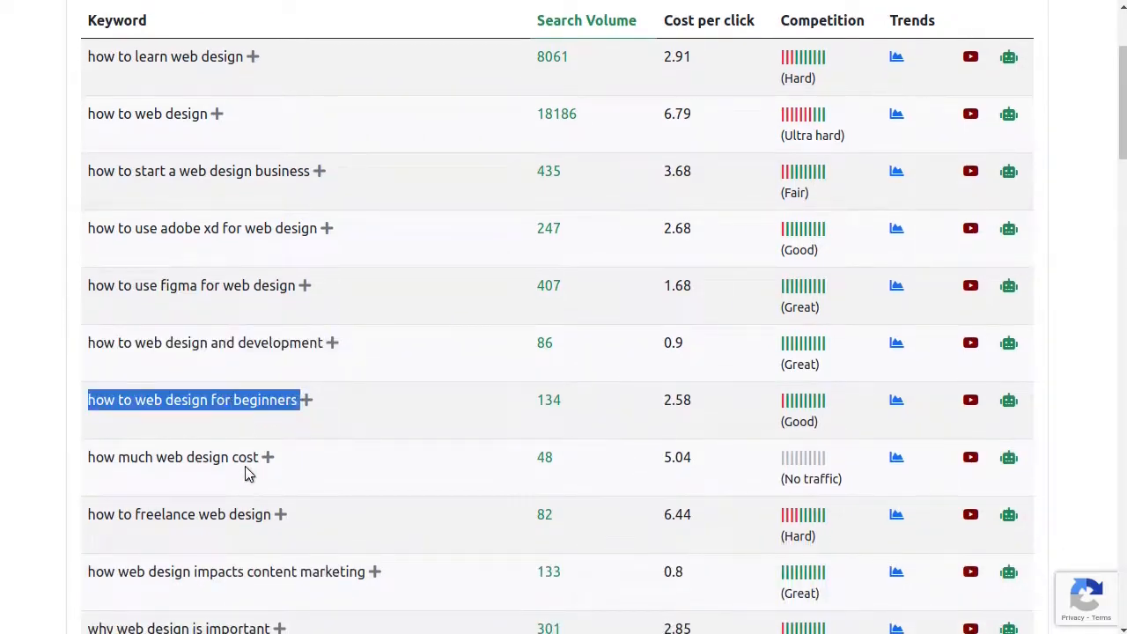
{"action": "scroll", "coordinate": [363, 466], "scroll_direction": "up", "scroll_amount": 2}
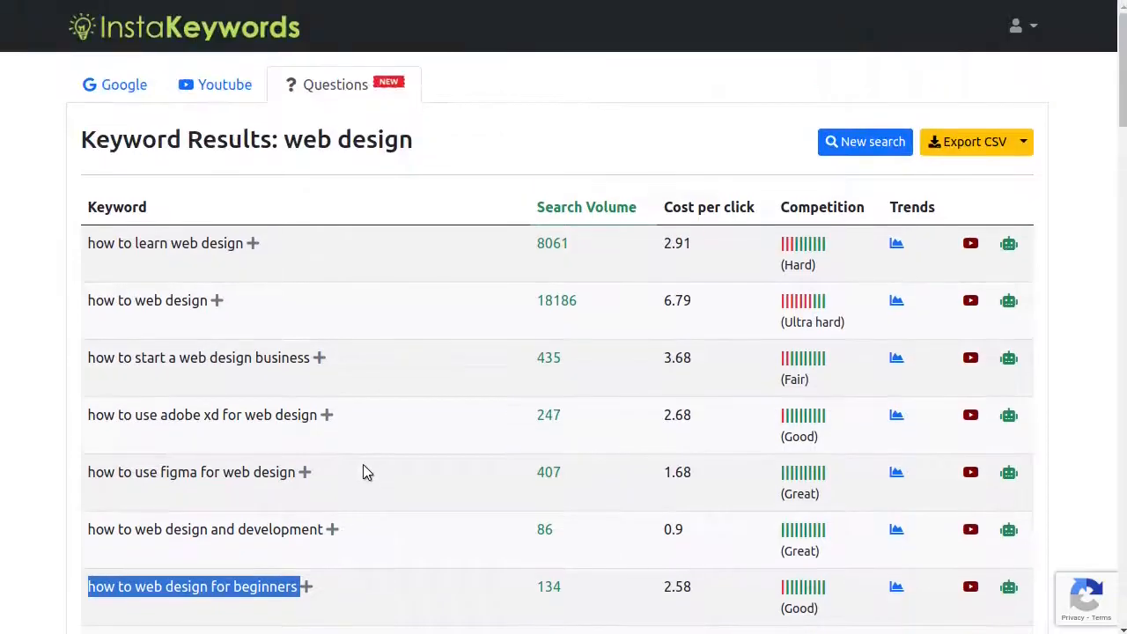
{"action": "scroll", "coordinate": [364, 470], "scroll_direction": "down", "scroll_amount": 3}
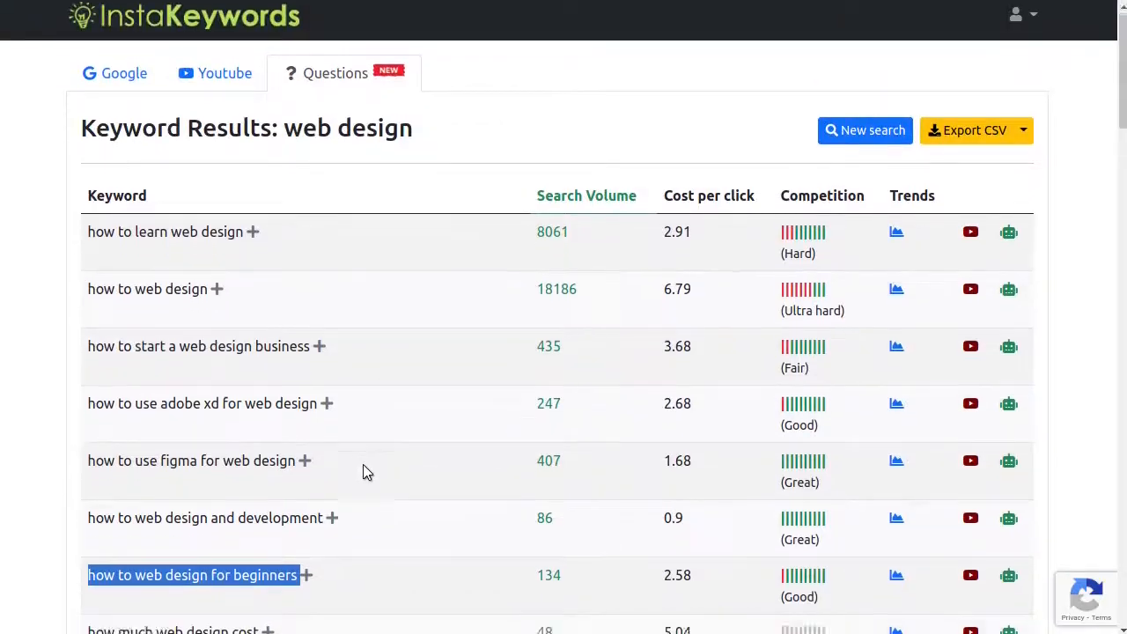
{"action": "double_click", "coordinate": [135, 364]}
{"action": "triple_click", "coordinate": [141, 363]}
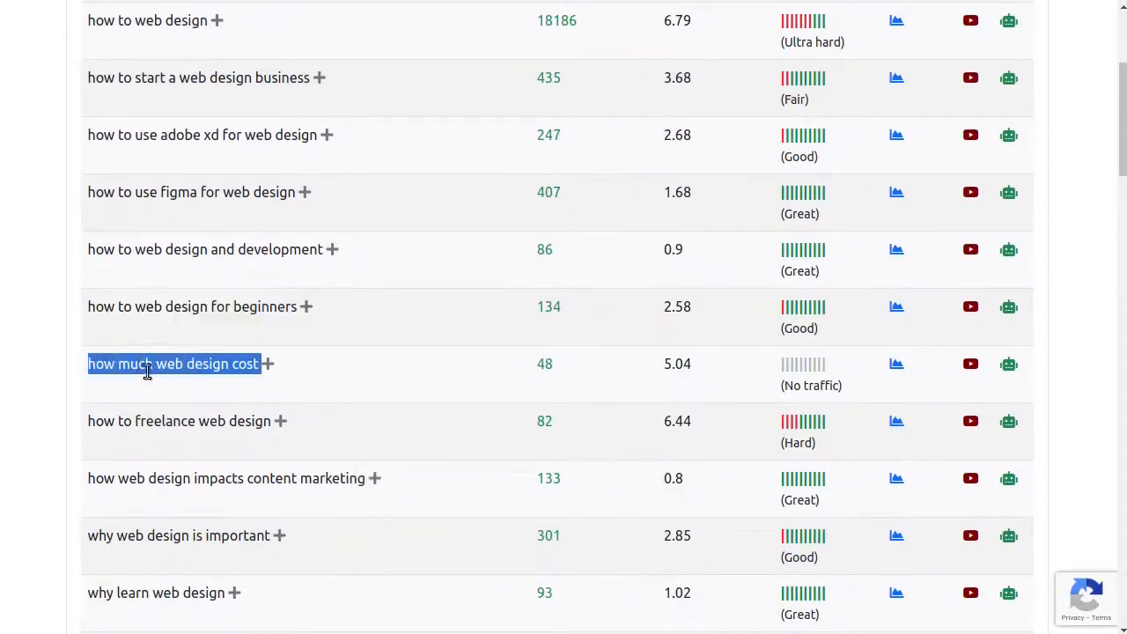
{"action": "triple_click", "coordinate": [202, 478]}
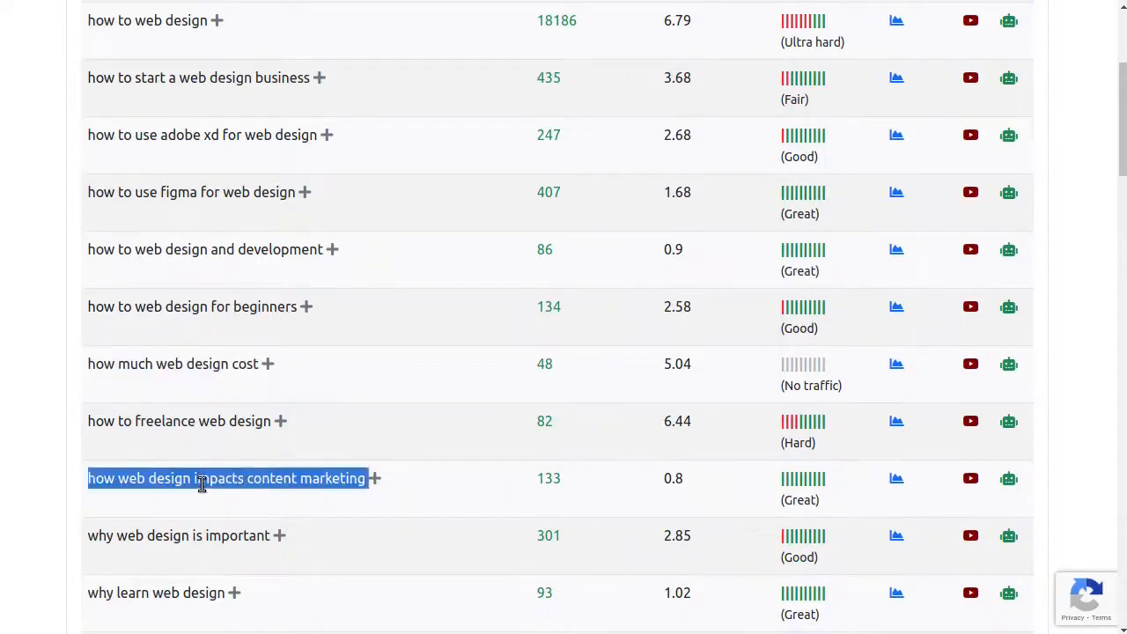
- Drill down into the question "how to web design" and look through its related question keywords
{"action": "scroll", "coordinate": [448, 488], "scroll_direction": "up", "scroll_amount": 3}
{"action": "left_click", "coordinate": [217, 301]}
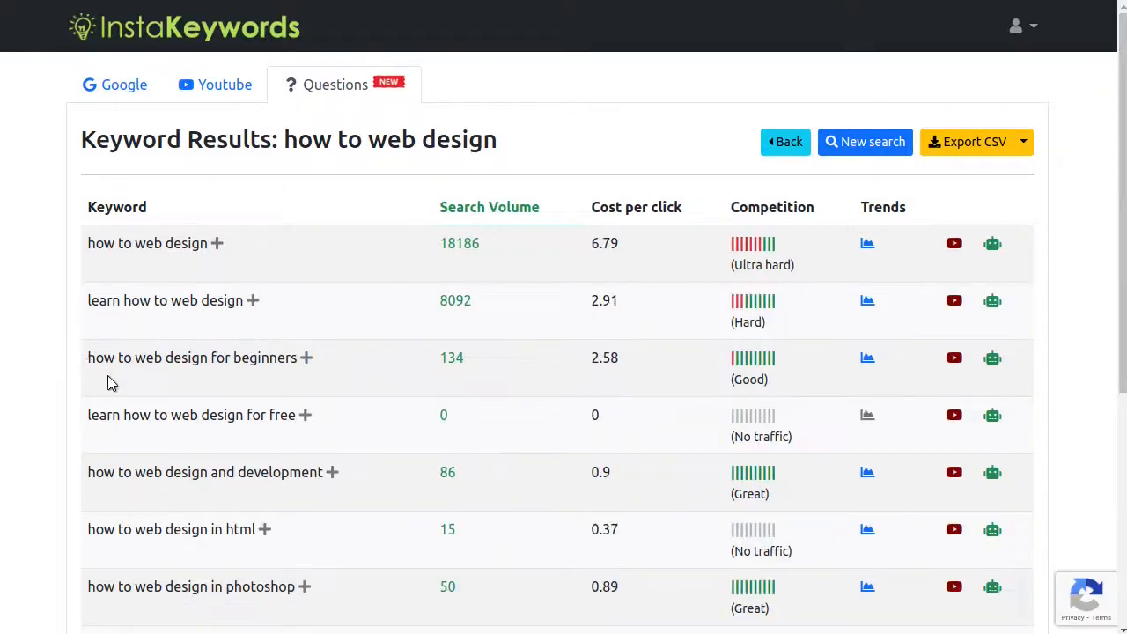
{"action": "scroll", "coordinate": [325, 350], "scroll_direction": "down", "scroll_amount": 1}
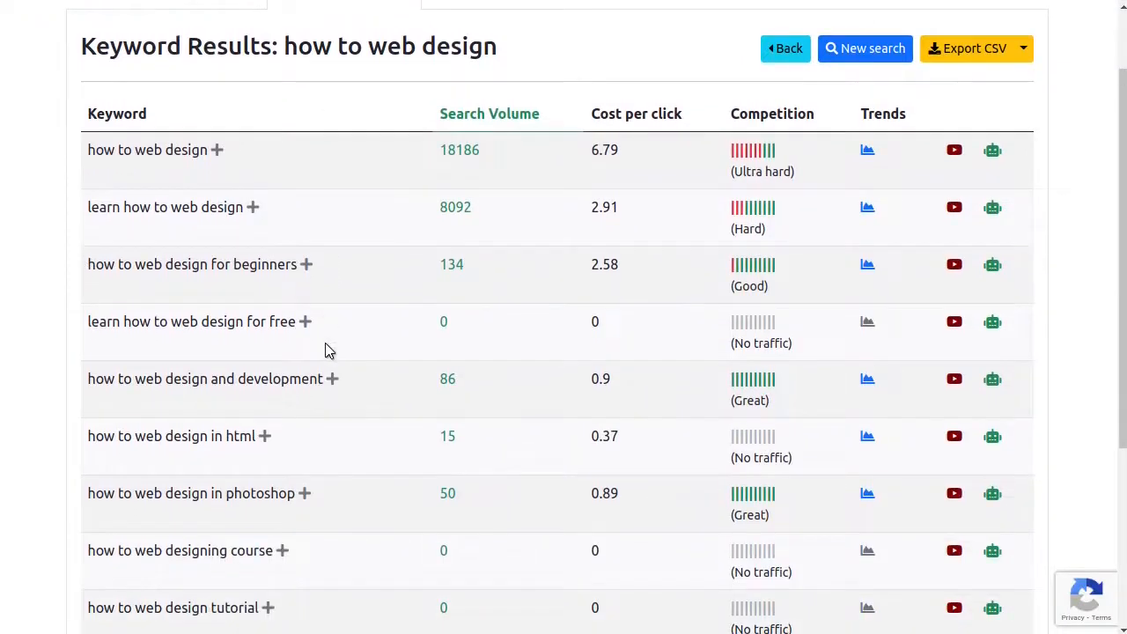
{"action": "scroll", "coordinate": [342, 385], "scroll_direction": "down", "scroll_amount": 2}
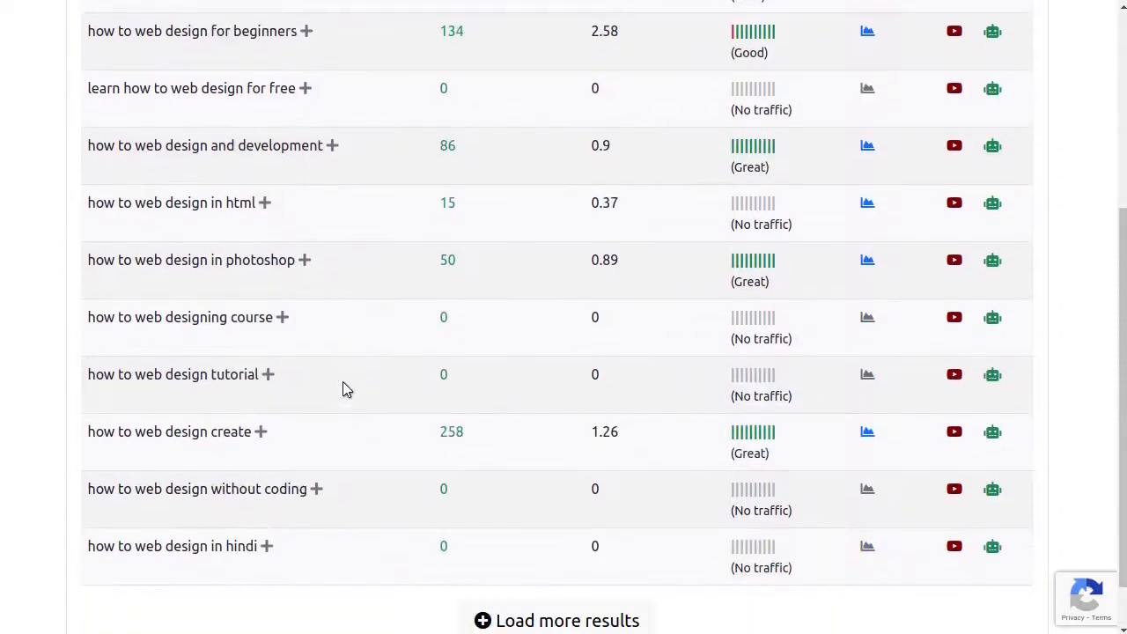
{"action": "scroll", "coordinate": [345, 389], "scroll_direction": "up", "scroll_amount": 3}
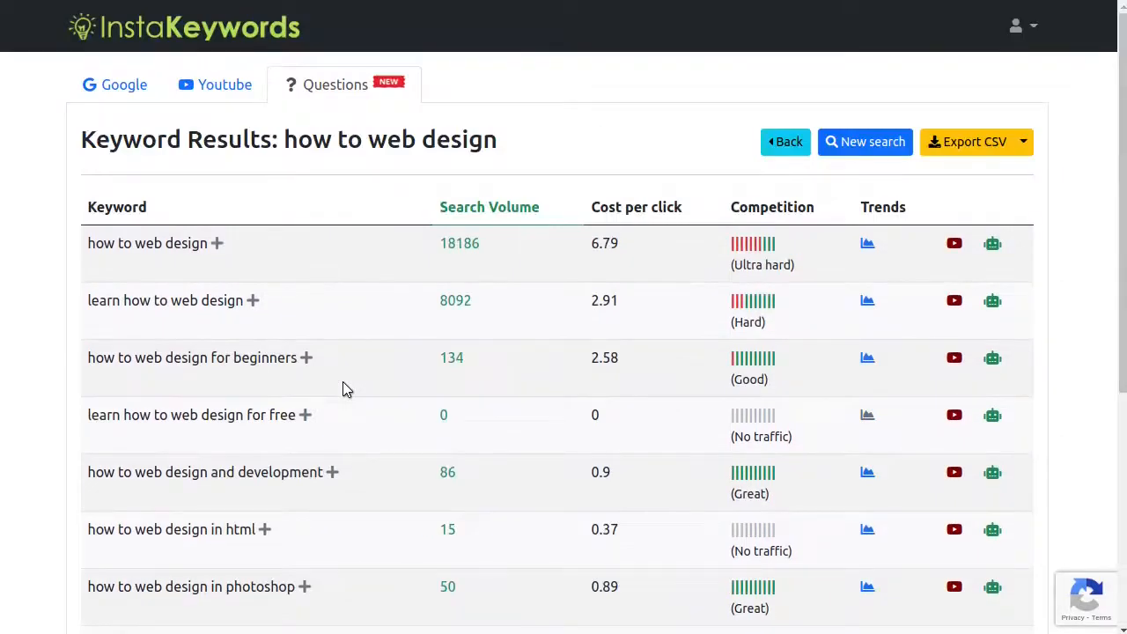
- Start a blog post for "how to web design" in Blog Post Robot, supplying an own topic and naming the project "how to web design"
{"action": "left_click_drag", "start_coordinate": [88, 245], "coordinate": [212, 254]}
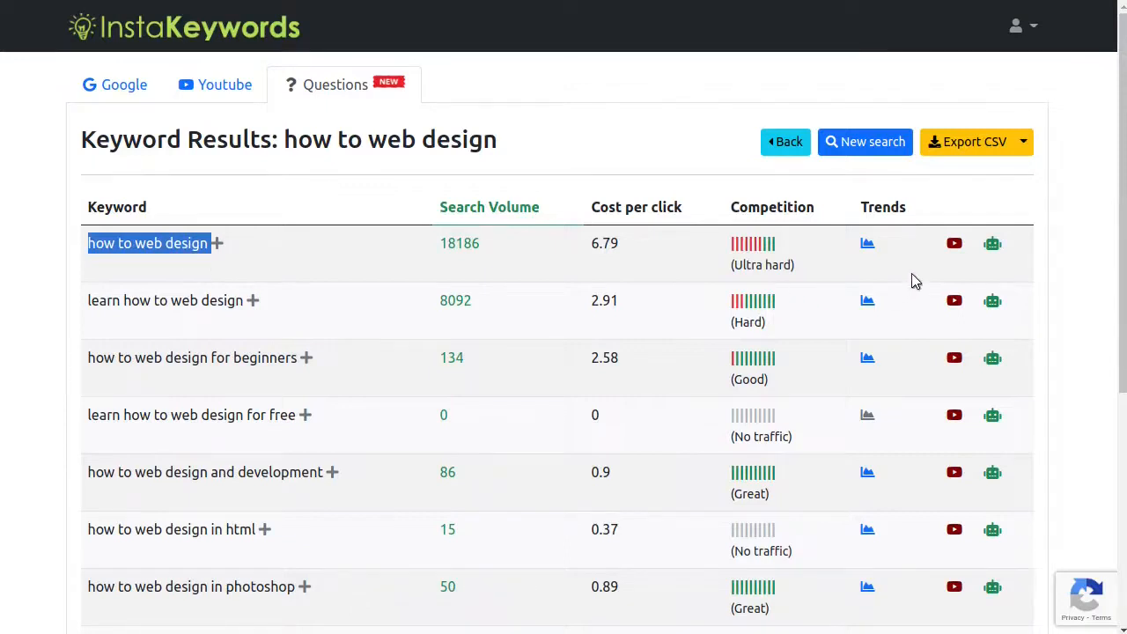
{"action": "left_click", "coordinate": [958, 264]}
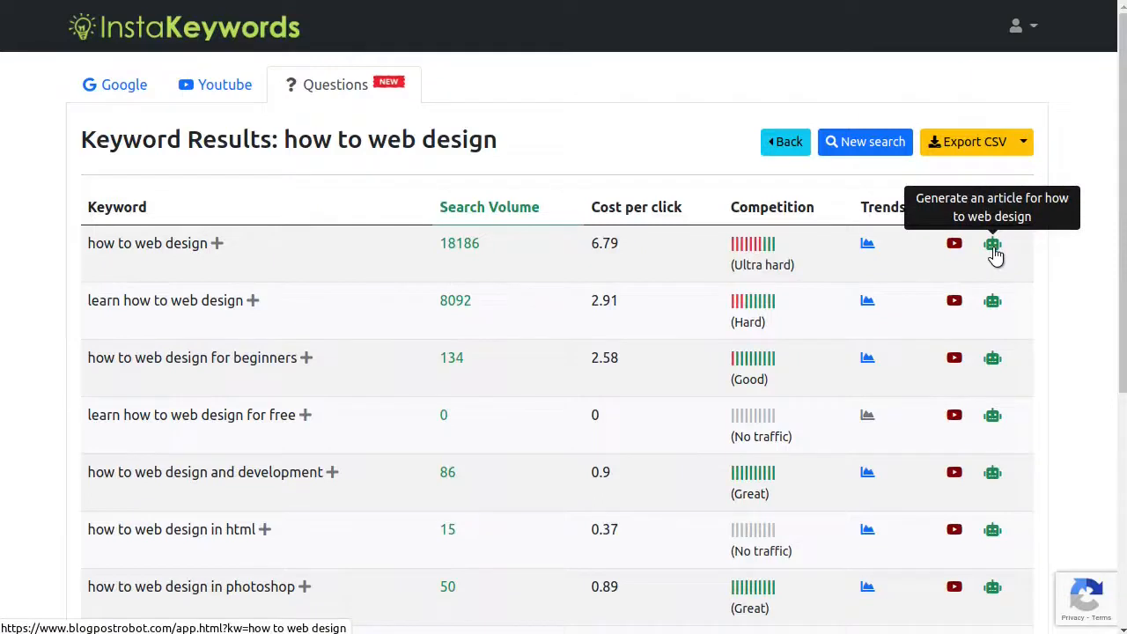
{"action": "left_click", "coordinate": [993, 247]}
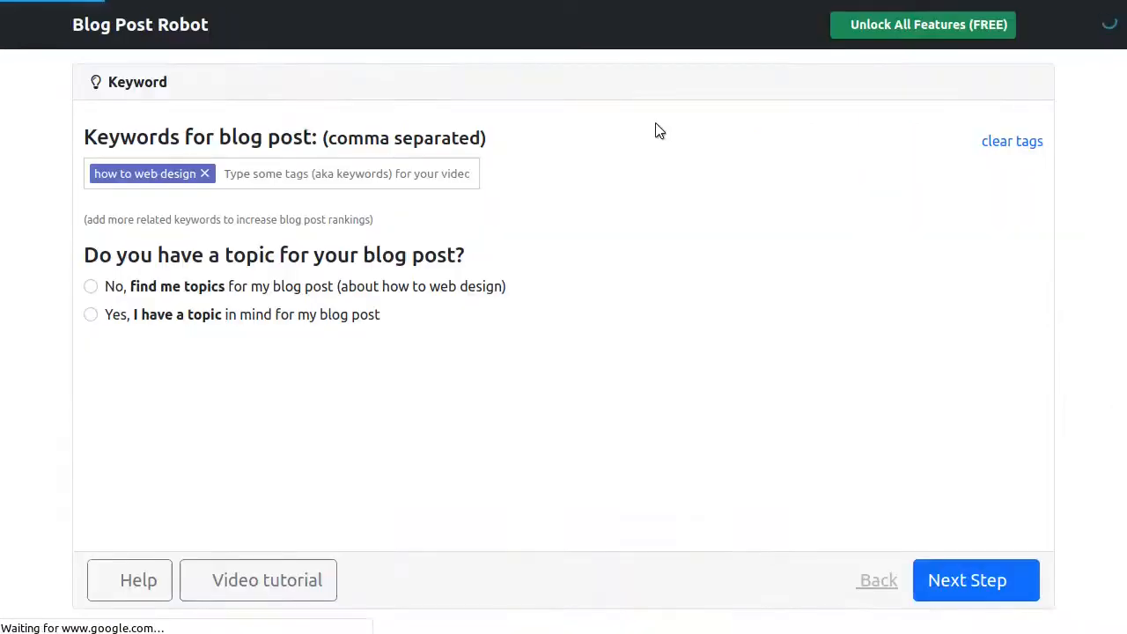
{"action": "left_click", "coordinate": [97, 315]}
{"action": "left_click", "coordinate": [179, 383]}
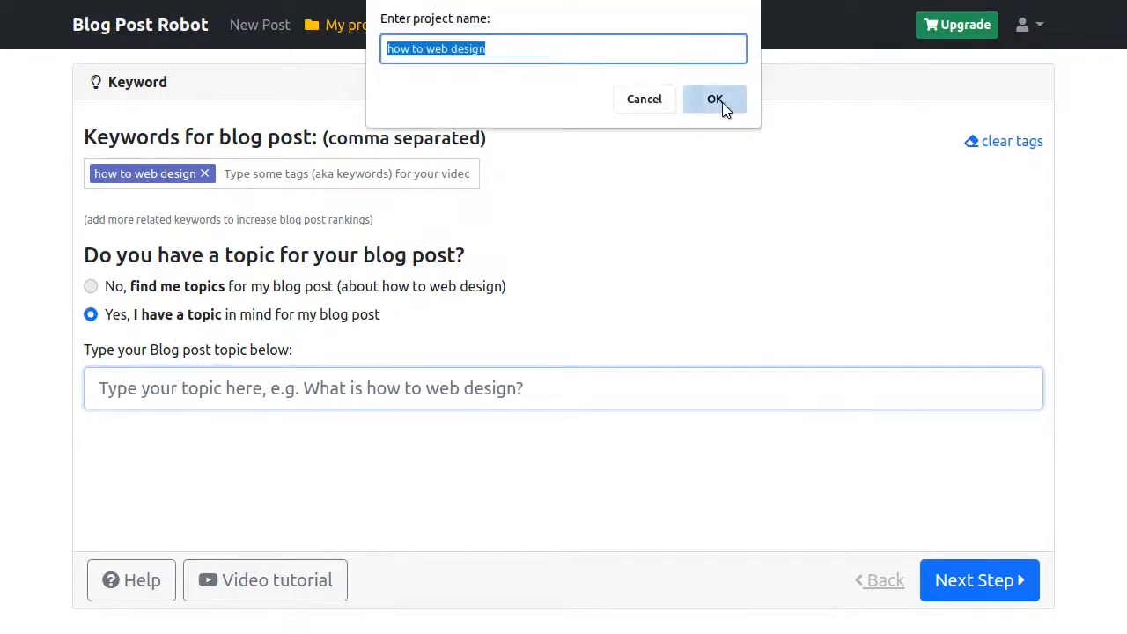
{"action": "left_click", "coordinate": [716, 100]}
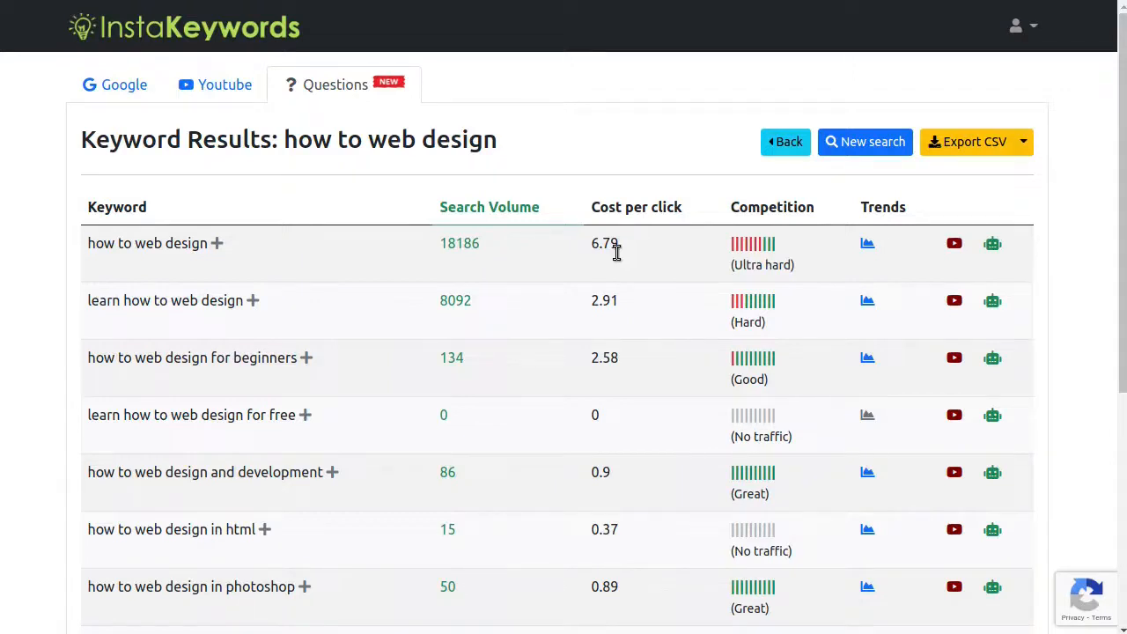
- Create video slides for "how to web design" in Article Video Robot from the article "5 Simple Tips for Using Web Designing To Get Ahead Your Competition"
{"action": "left_click", "coordinate": [955, 247]}
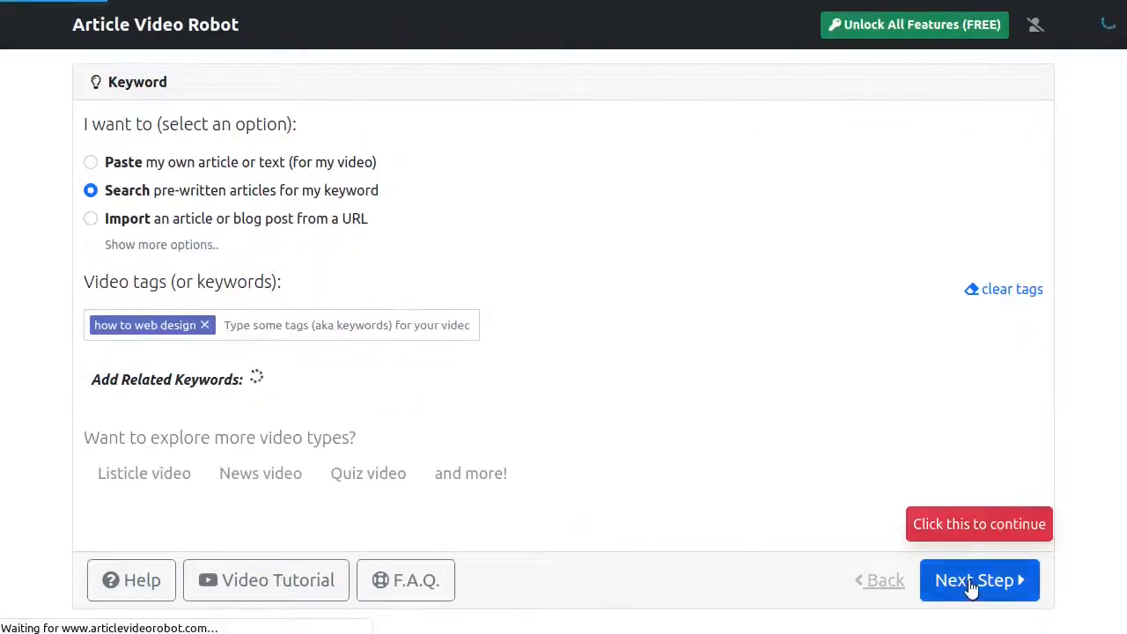
{"action": "left_click", "coordinate": [973, 588]}
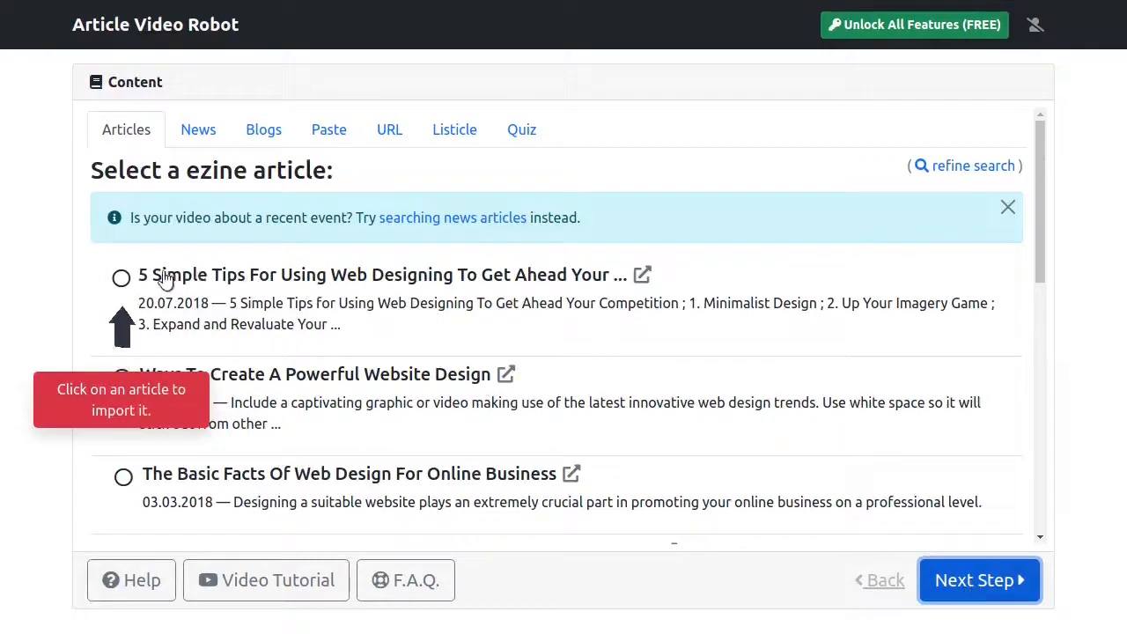
{"action": "left_click", "coordinate": [121, 280]}
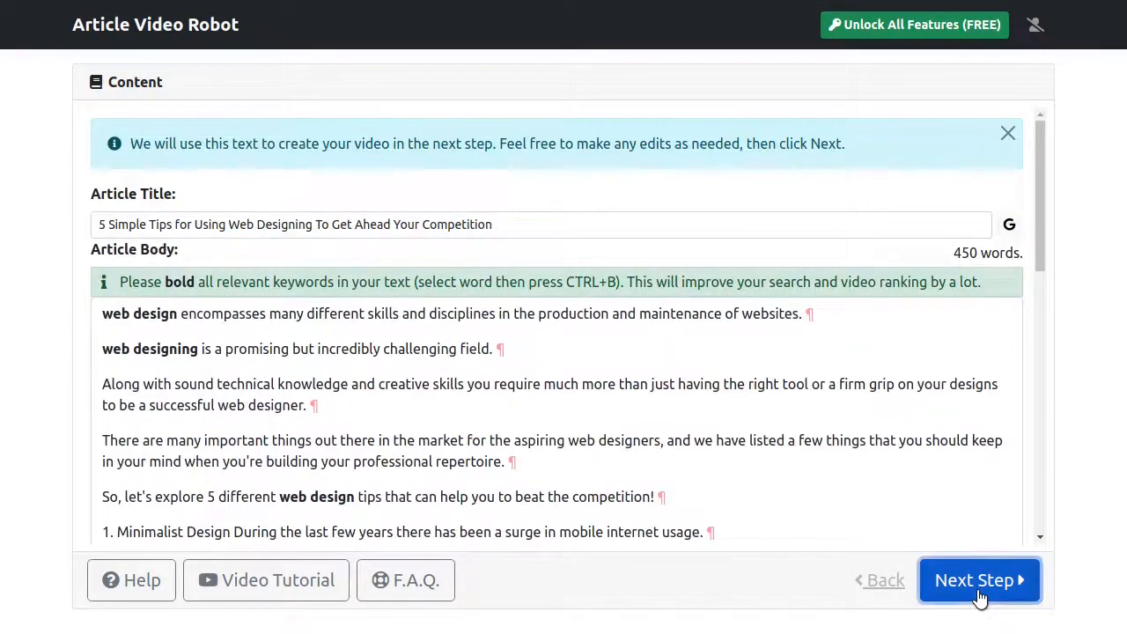
{"action": "left_click", "coordinate": [980, 598]}
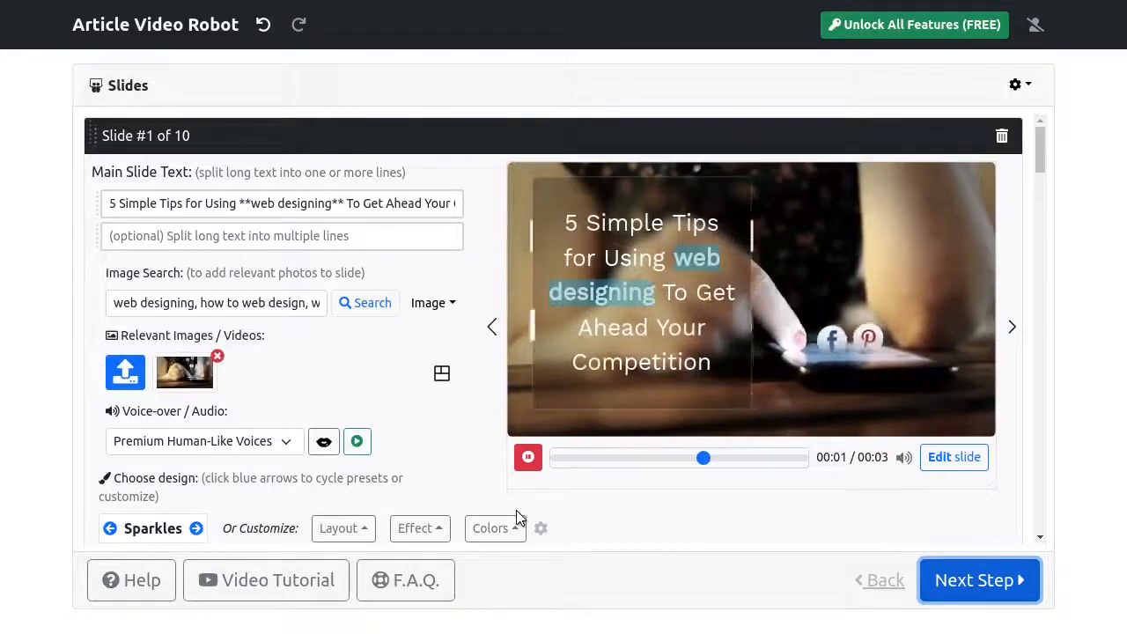
- Review the generated slides, play the preview of slide 2 and continue past the movie preview with the default customization
{"action": "scroll", "coordinate": [546, 419], "scroll_direction": "down", "scroll_amount": 1}
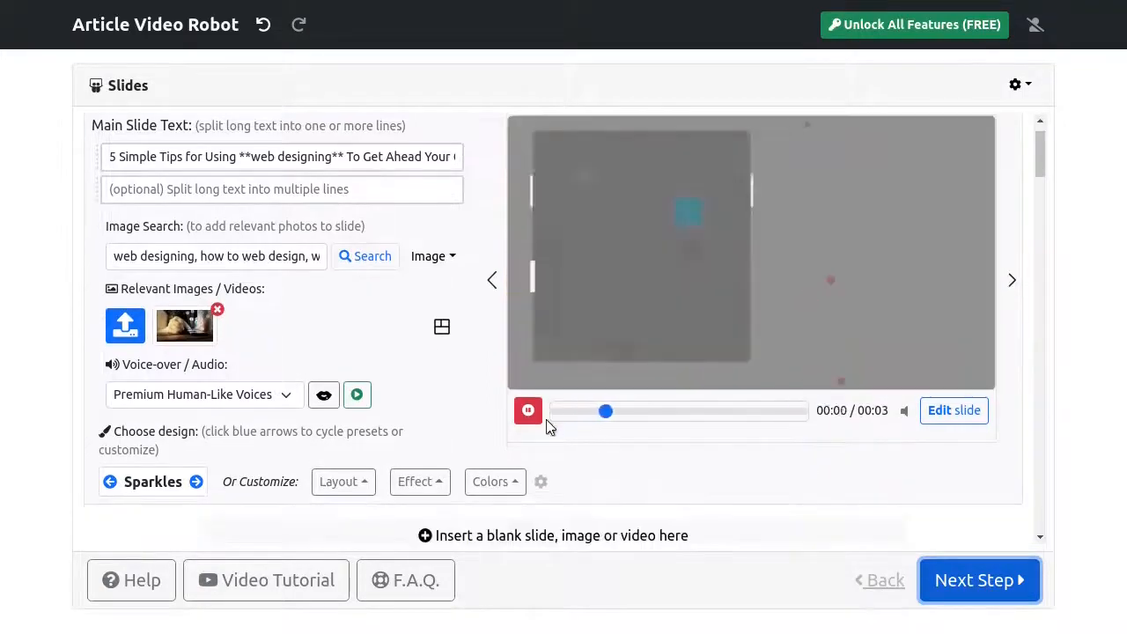
{"action": "scroll", "coordinate": [546, 419], "scroll_direction": "down", "scroll_amount": 5}
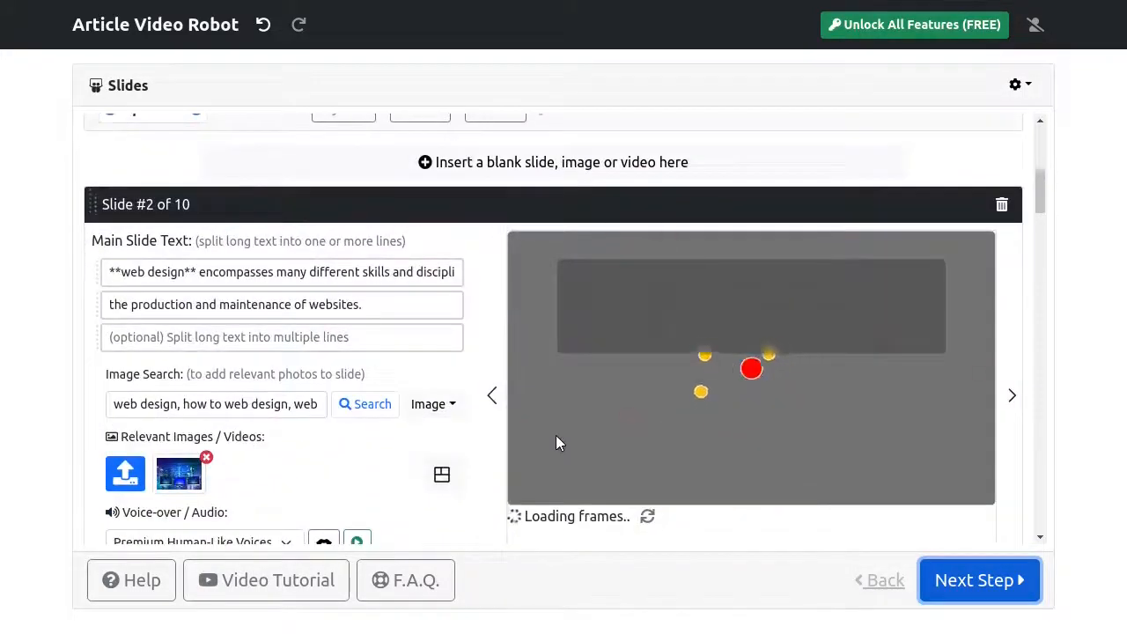
{"action": "scroll", "coordinate": [556, 435], "scroll_direction": "down", "scroll_amount": 4}
{"action": "scroll", "coordinate": [555, 435], "scroll_direction": "up", "scroll_amount": 2}
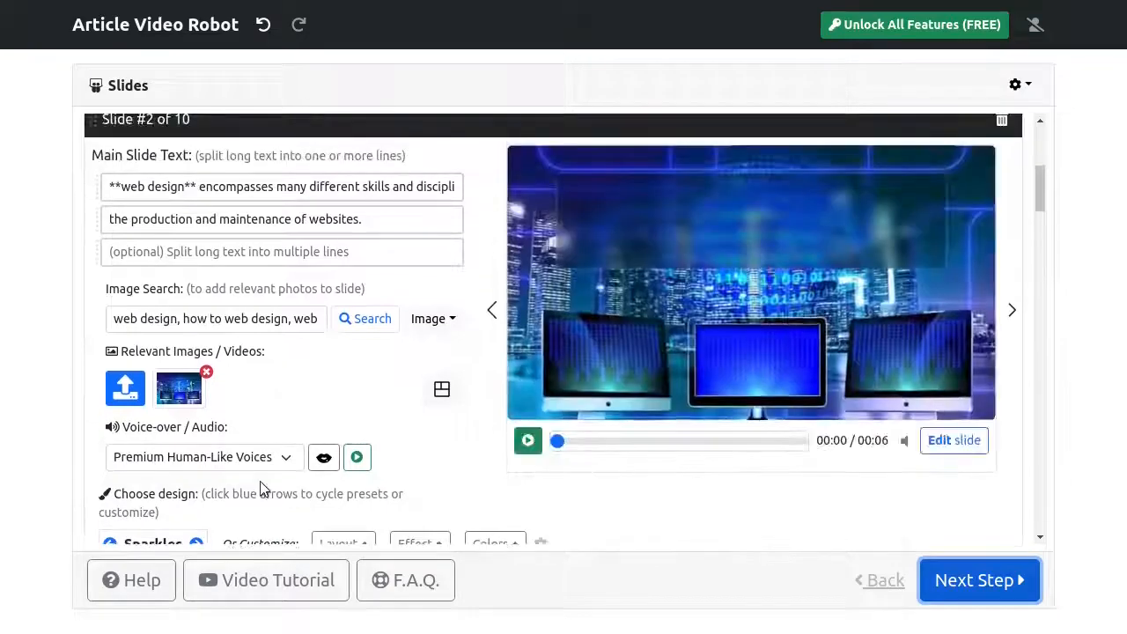
{"action": "scroll", "coordinate": [188, 499], "scroll_direction": "up", "scroll_amount": 1}
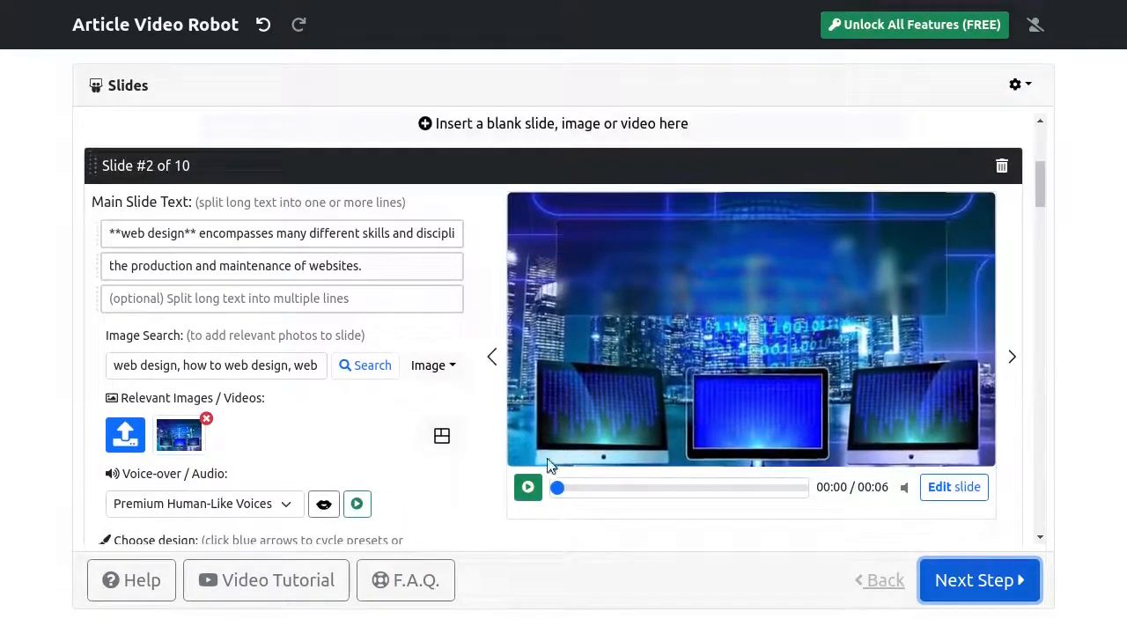
{"action": "left_click", "coordinate": [528, 488]}
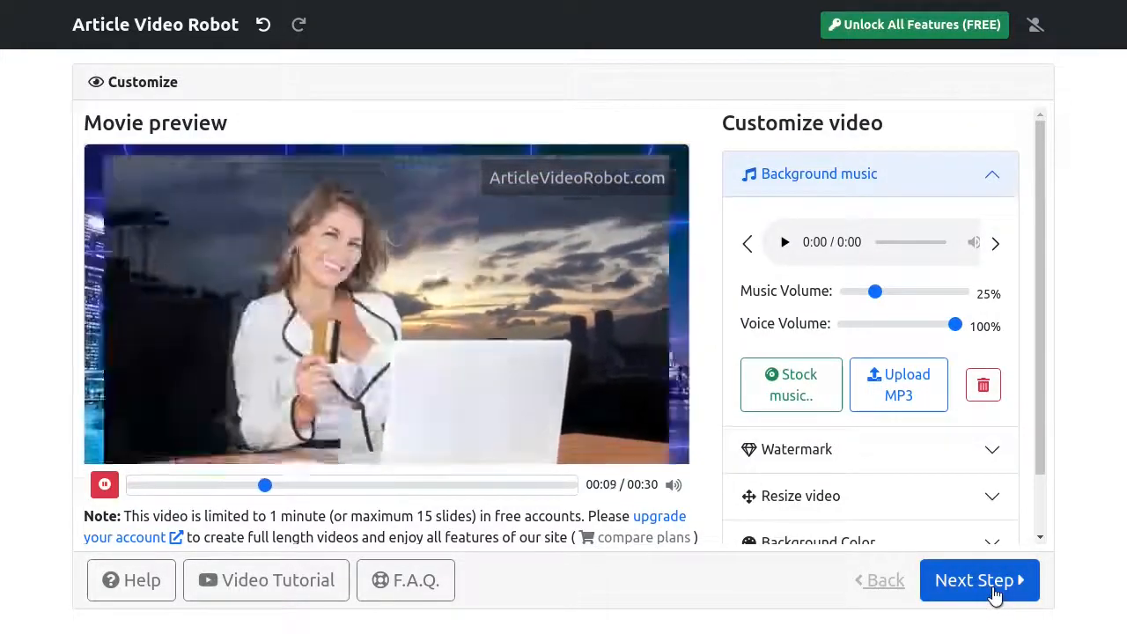
{"action": "left_click", "coordinate": [995, 595]}
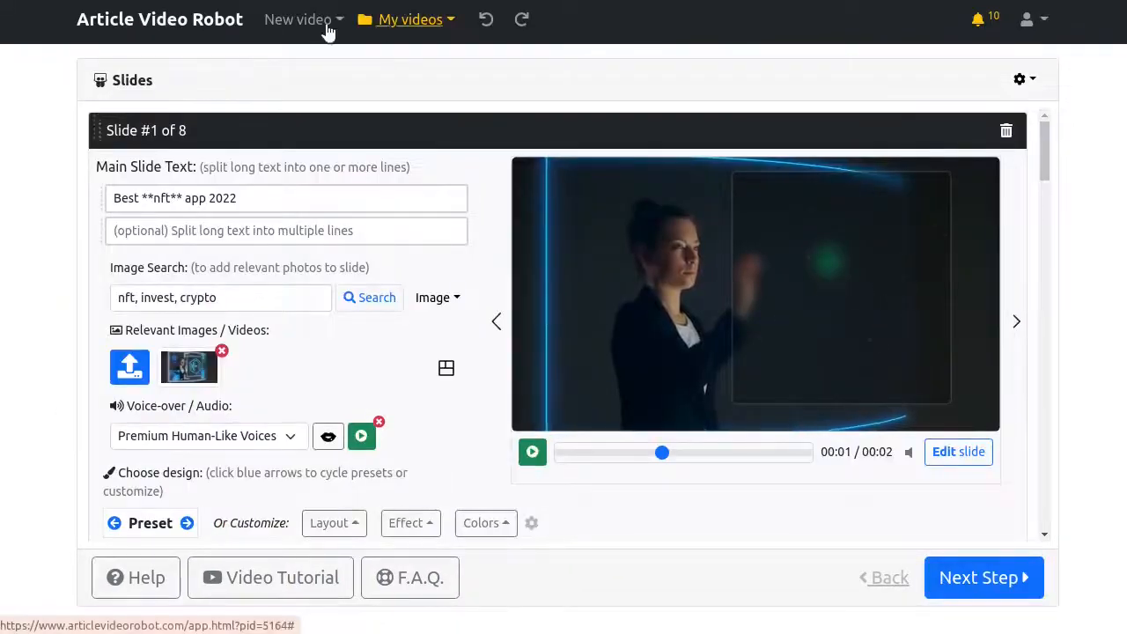
- Launch the Video Optimizer, select an existing video and optimize it for the target keyword "Nft tips for 2022"
{"action": "left_click", "coordinate": [328, 26]}
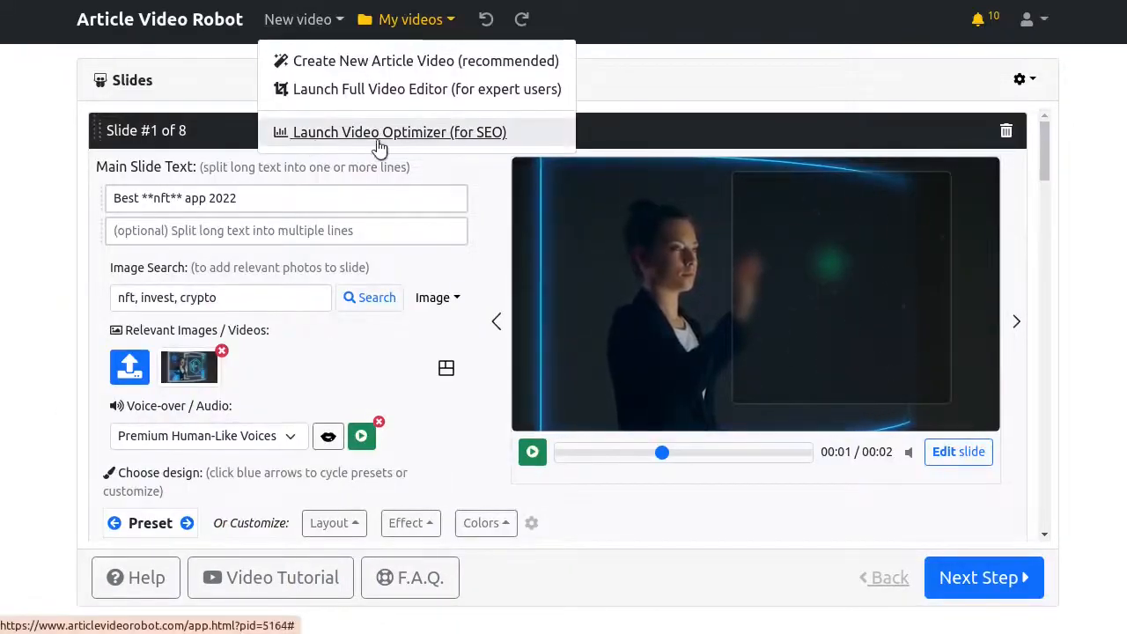
{"action": "left_click", "coordinate": [456, 142]}
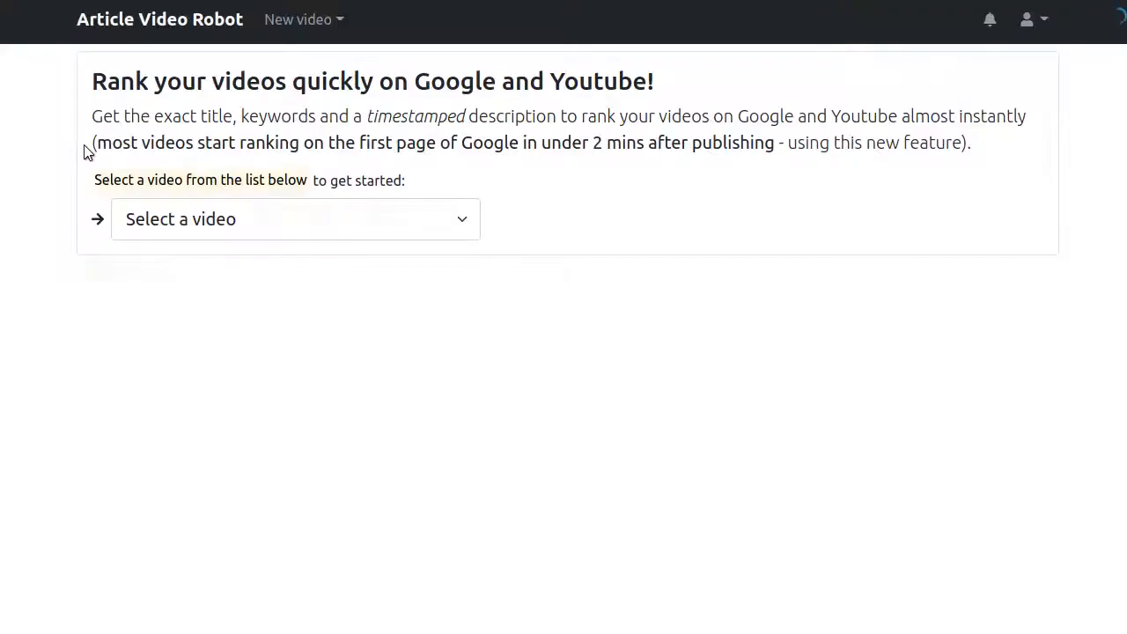
{"action": "left_click", "coordinate": [126, 218]}
{"action": "left_click", "coordinate": [172, 337]}
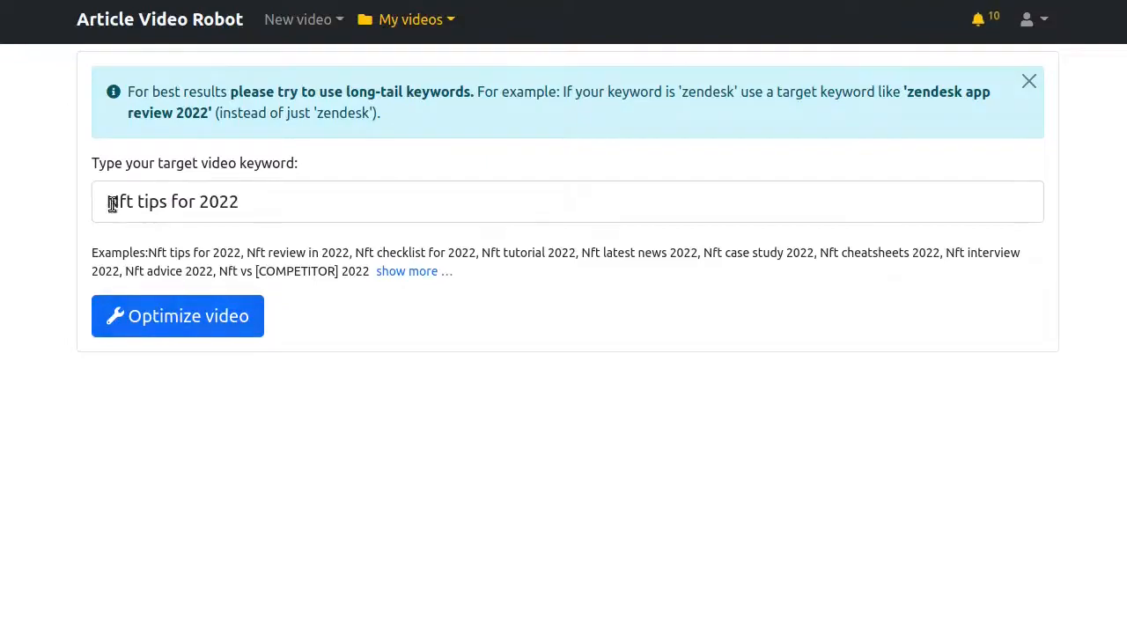
{"action": "left_click", "coordinate": [192, 341]}
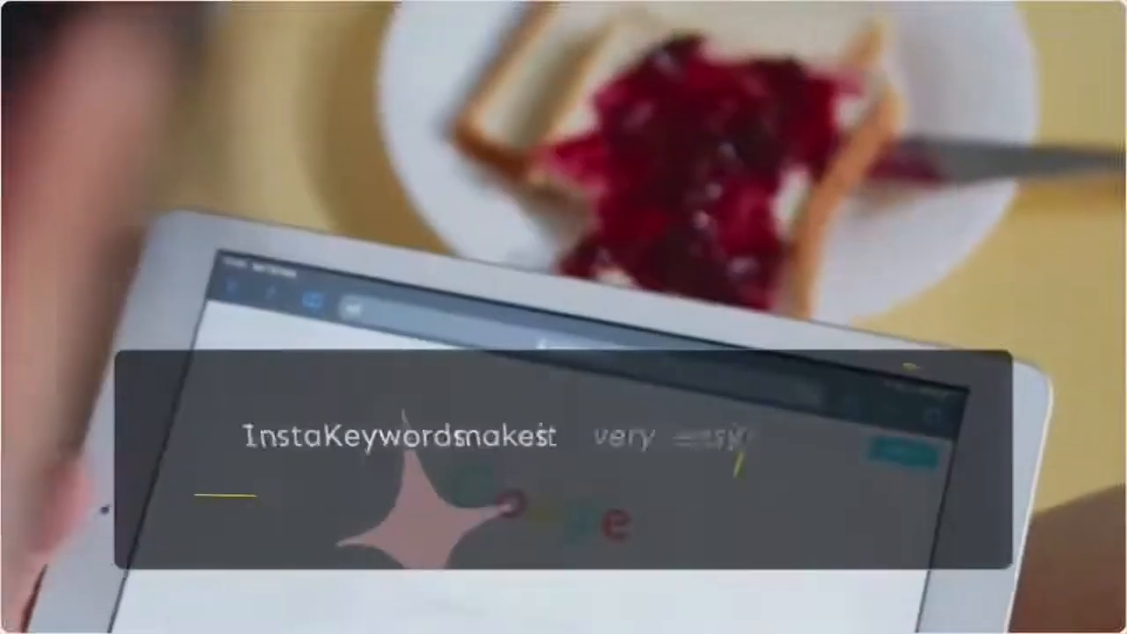